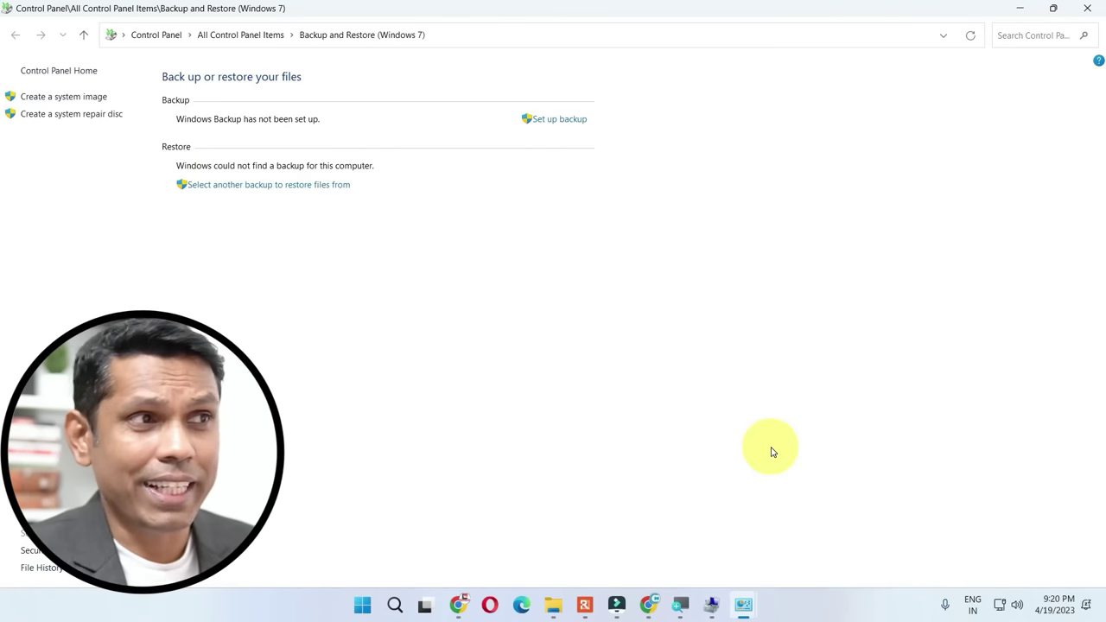
# Show all Control Panel items as large icons and open the Mouse properties
pyautogui.click(156, 35)
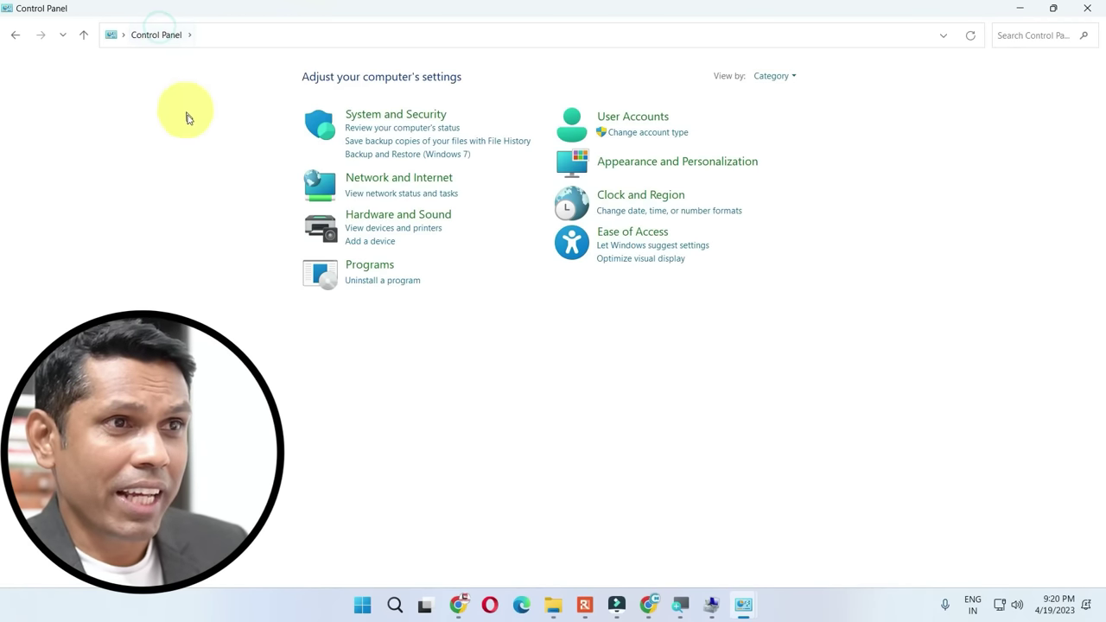
pyautogui.click(773, 77)
pyautogui.click(778, 127)
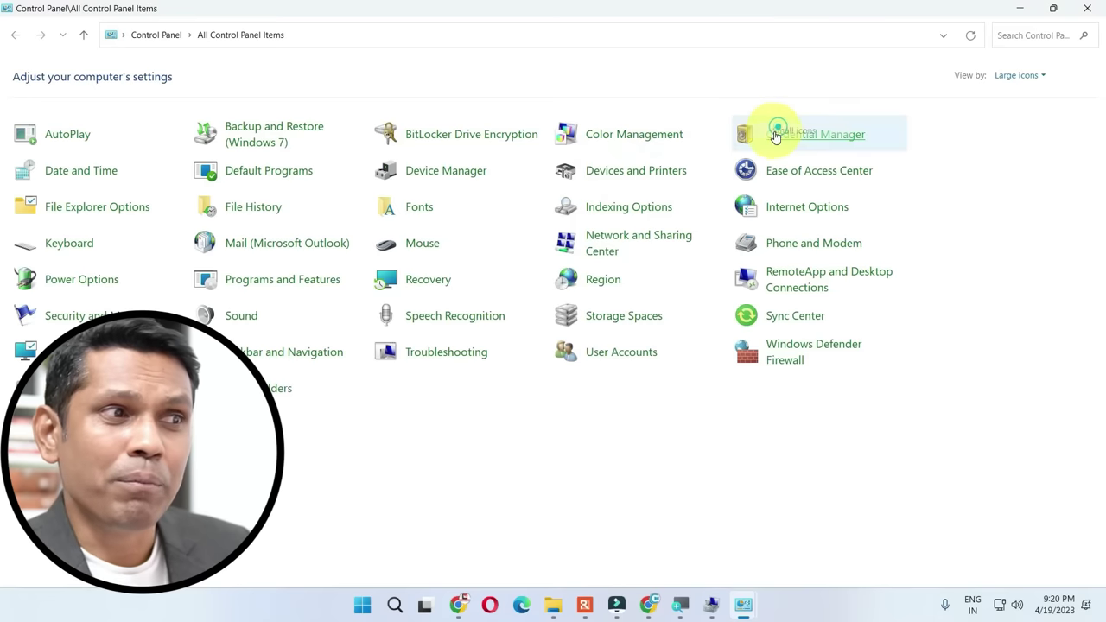
pyautogui.click(415, 249)
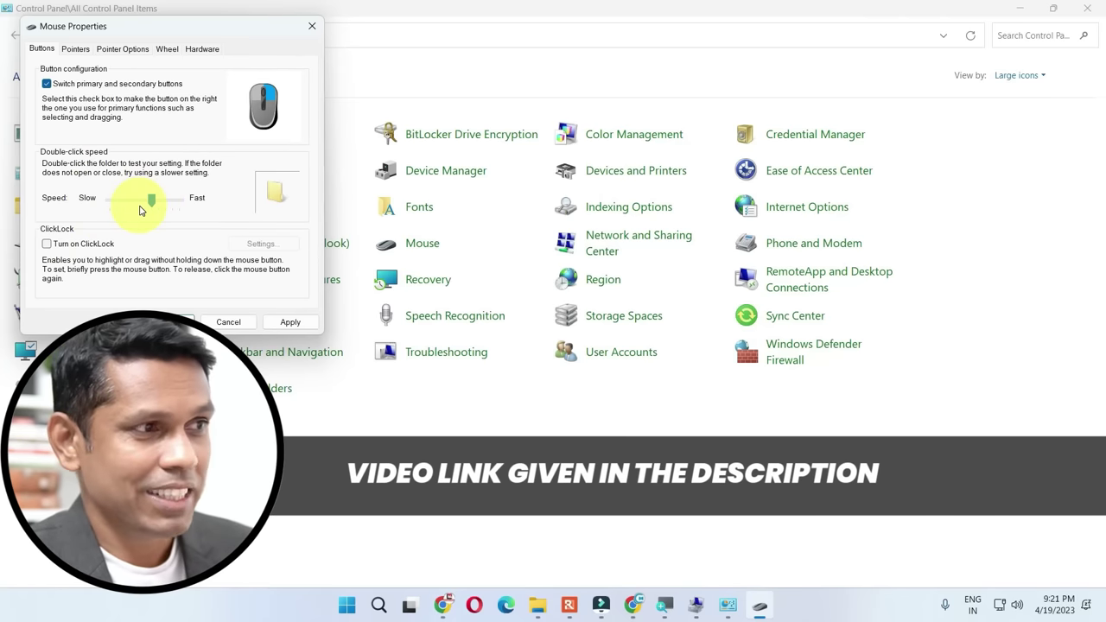
# Turn off the primary and secondary button swap and try the slow and fast ends of the double-click speed
pyautogui.hotkey('alt', 's')
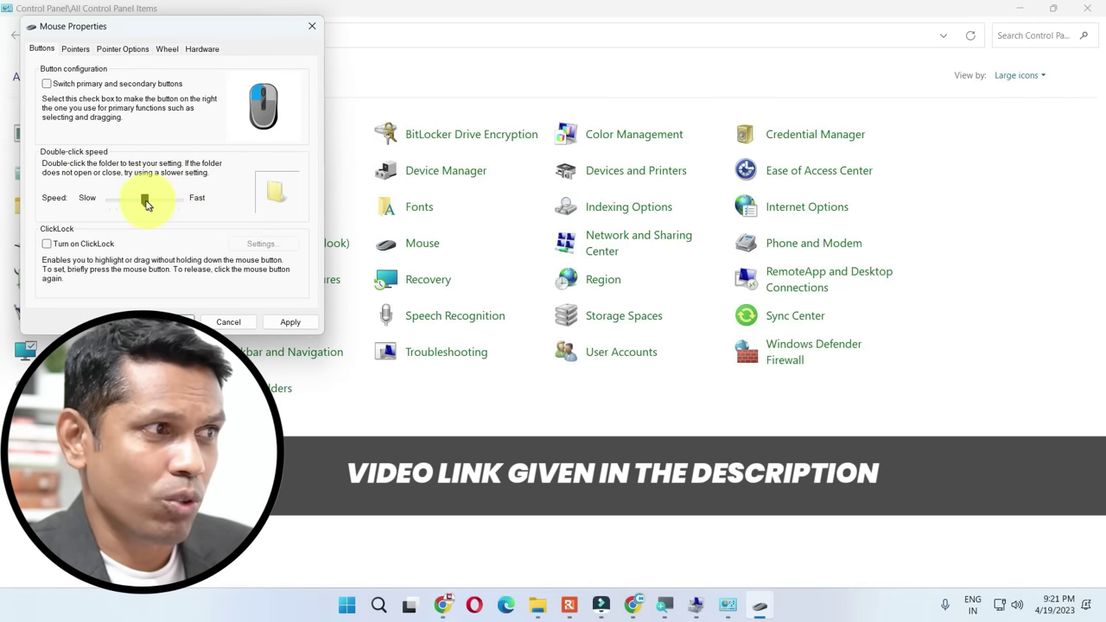
pyautogui.moveTo(145, 201); pyautogui.dragTo(109, 200)
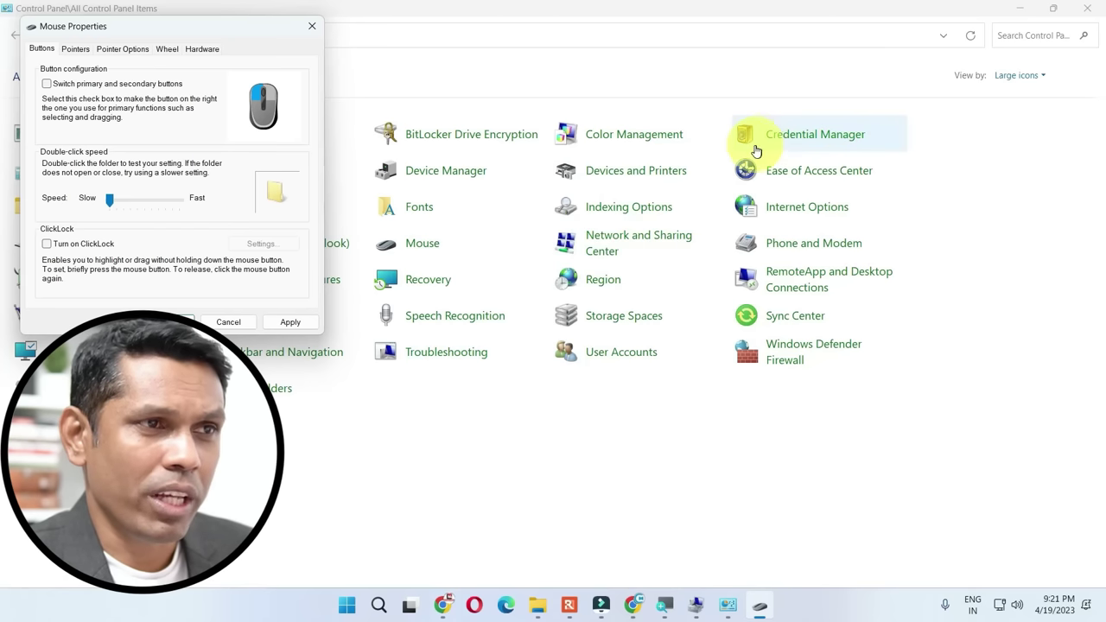
pyautogui.moveTo(117, 204); pyautogui.dragTo(178, 202)
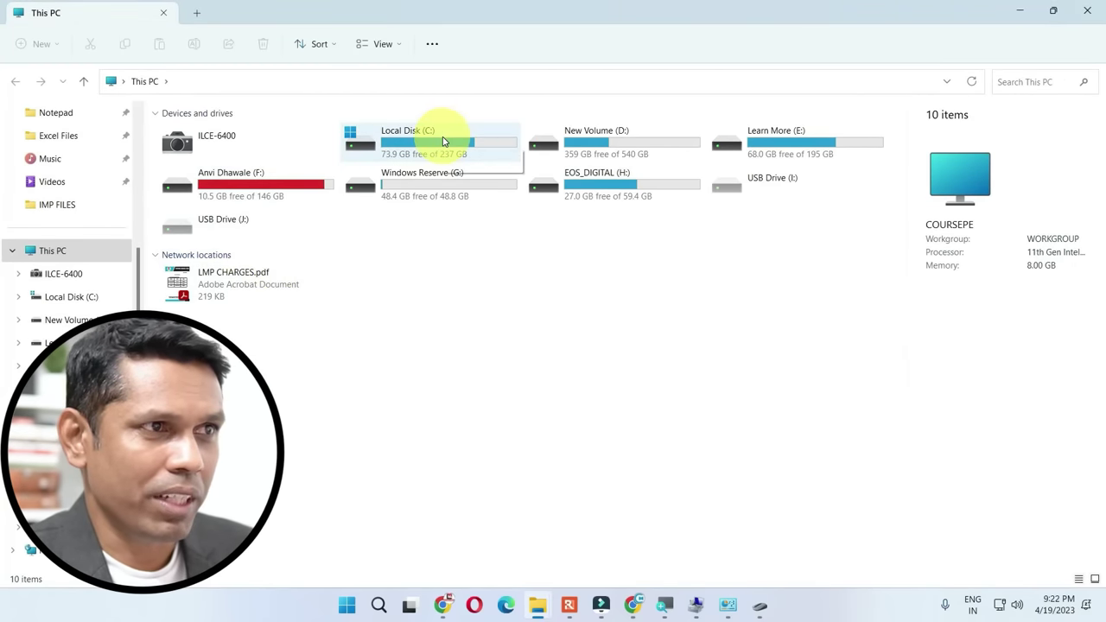
# Test the double-click speed in File Explorer by opening Local Disk (C:) and returning to This PC
pyautogui.click(443, 141)
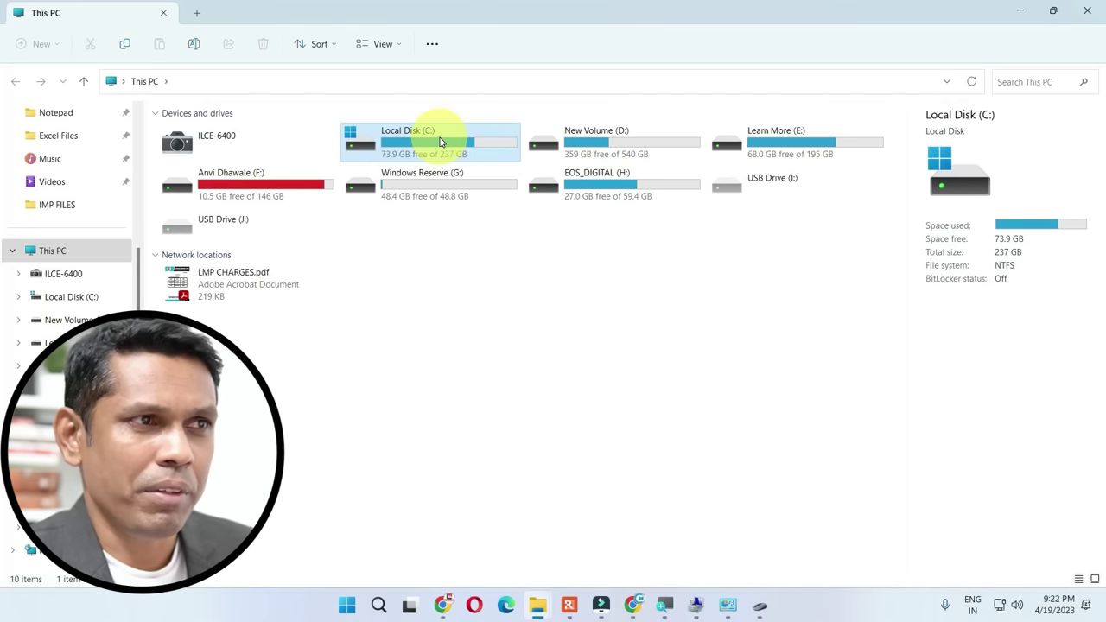
pyautogui.doubleClick(440, 141)
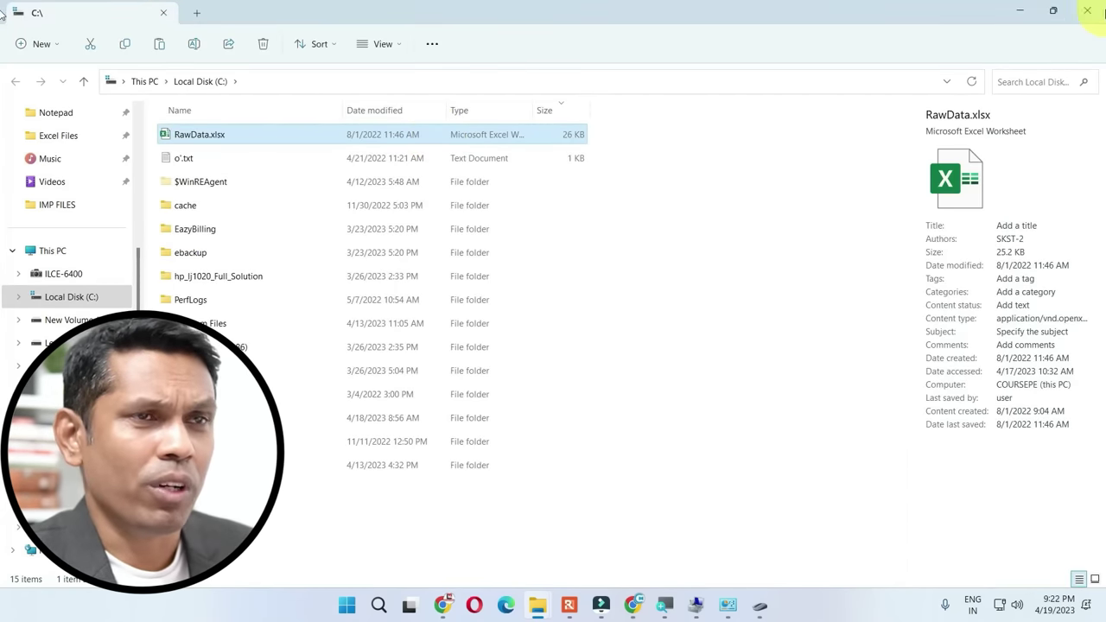
pyautogui.hotkey('alt', 'Left')
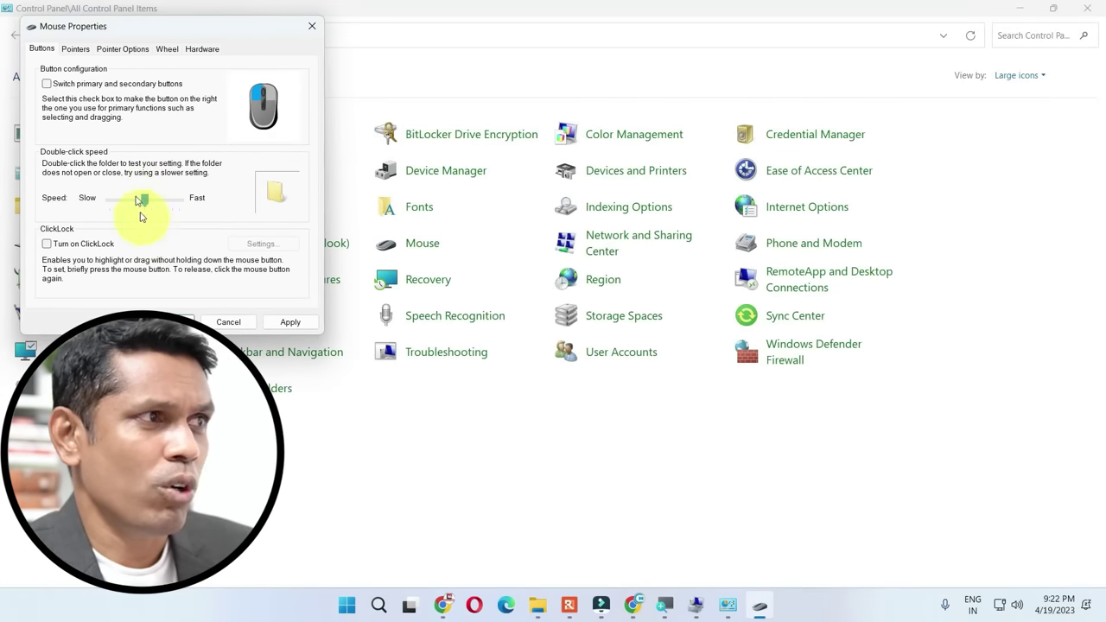
# Review the mouse's pointer, pointer option and wheel settings, and close the Mouse Properties without saving
pyautogui.click(76, 49)
pyautogui.click(126, 52)
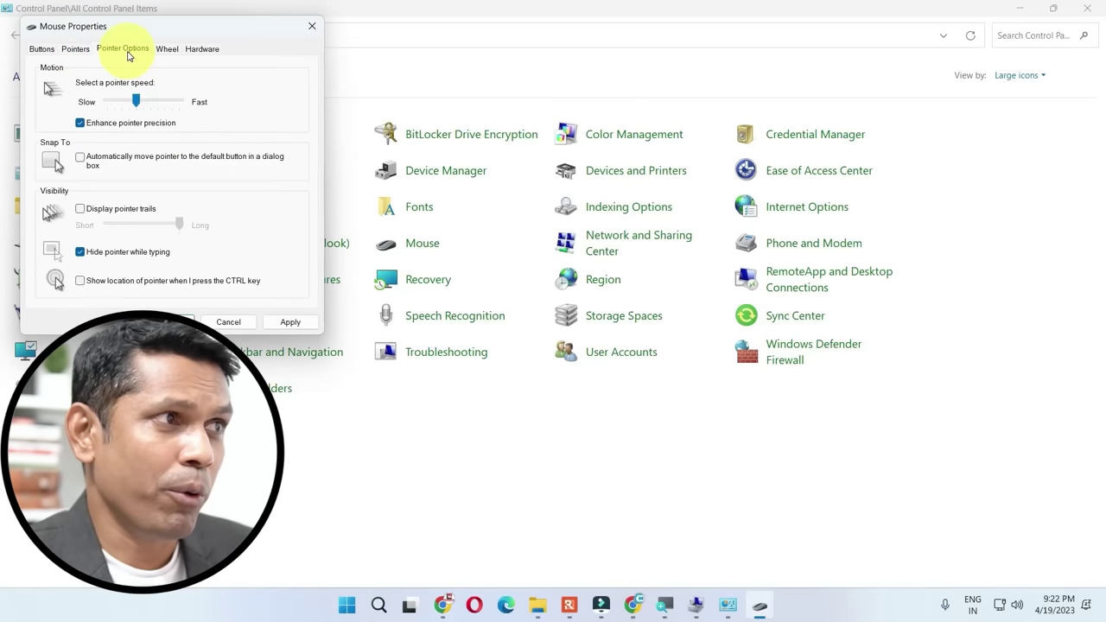
pyautogui.click(166, 49)
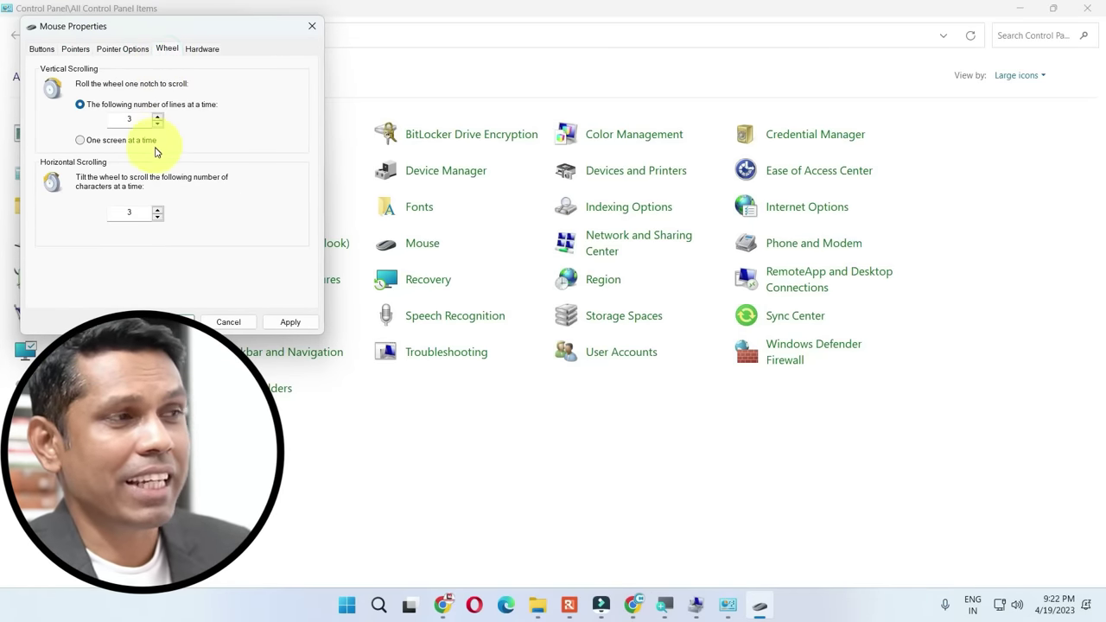
pyautogui.click(227, 322)
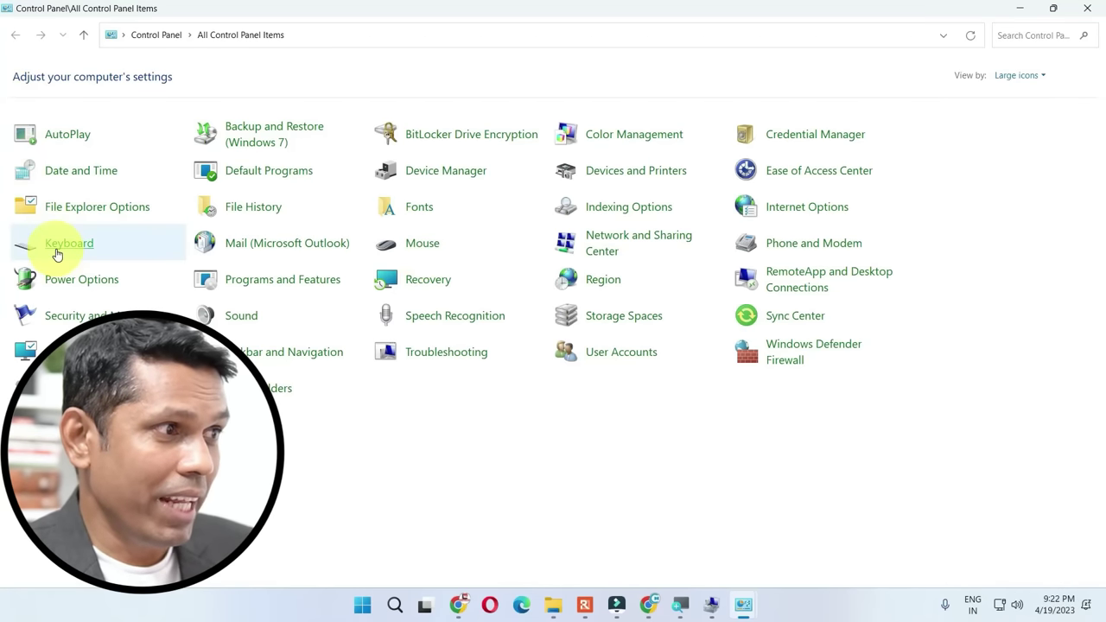
# Open the Keyboard properties, test the slowest repeat rate by holding the a key, and clear the test text
pyautogui.click(56, 250)
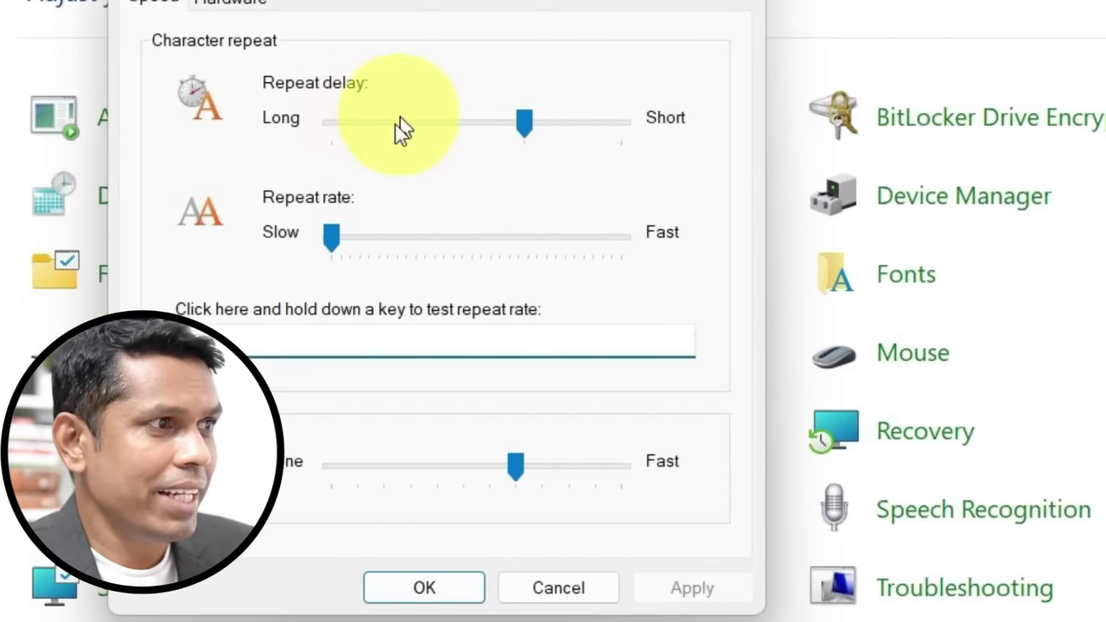
pyautogui.click(332, 242)
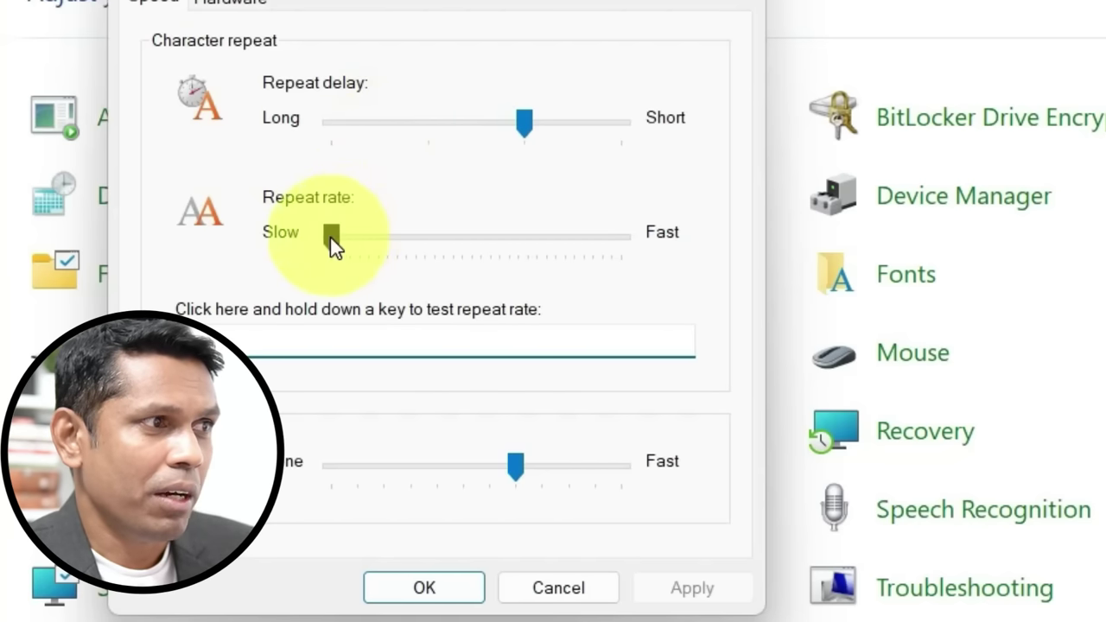
pyautogui.click(244, 343)
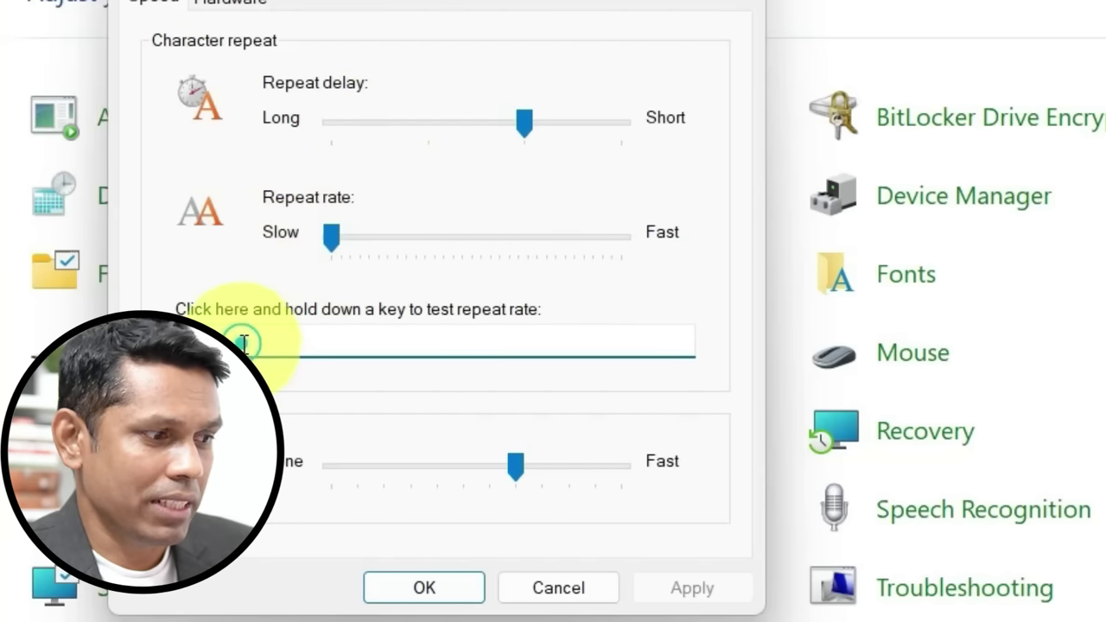
pyautogui.write('aaa')
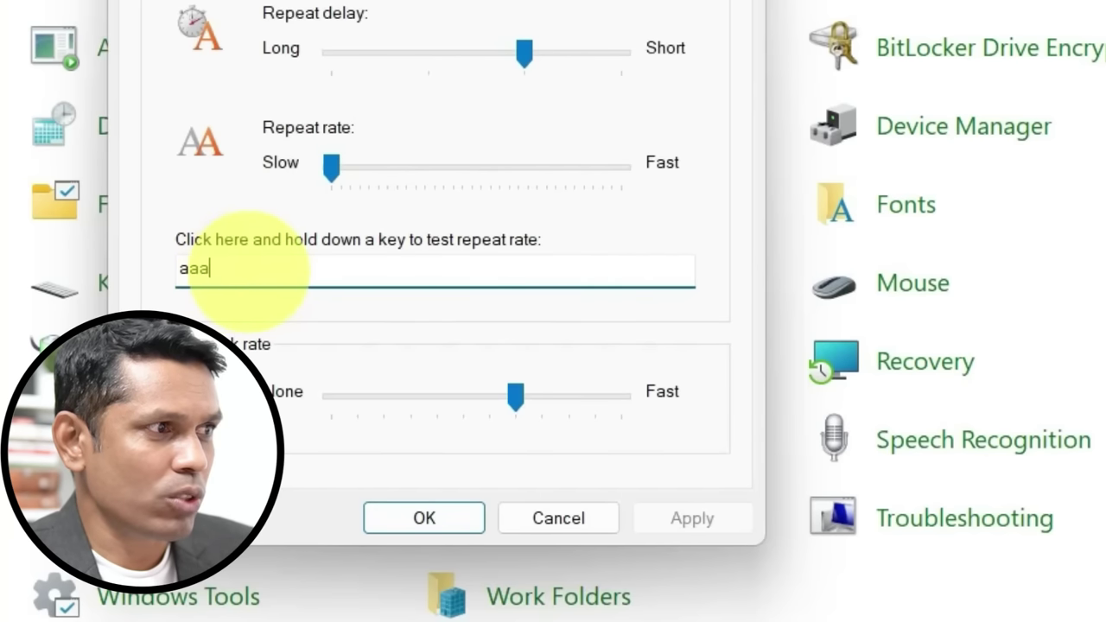
pyautogui.write('aa')
pyautogui.moveTo(314, 264); pyautogui.dragTo(146, 264)
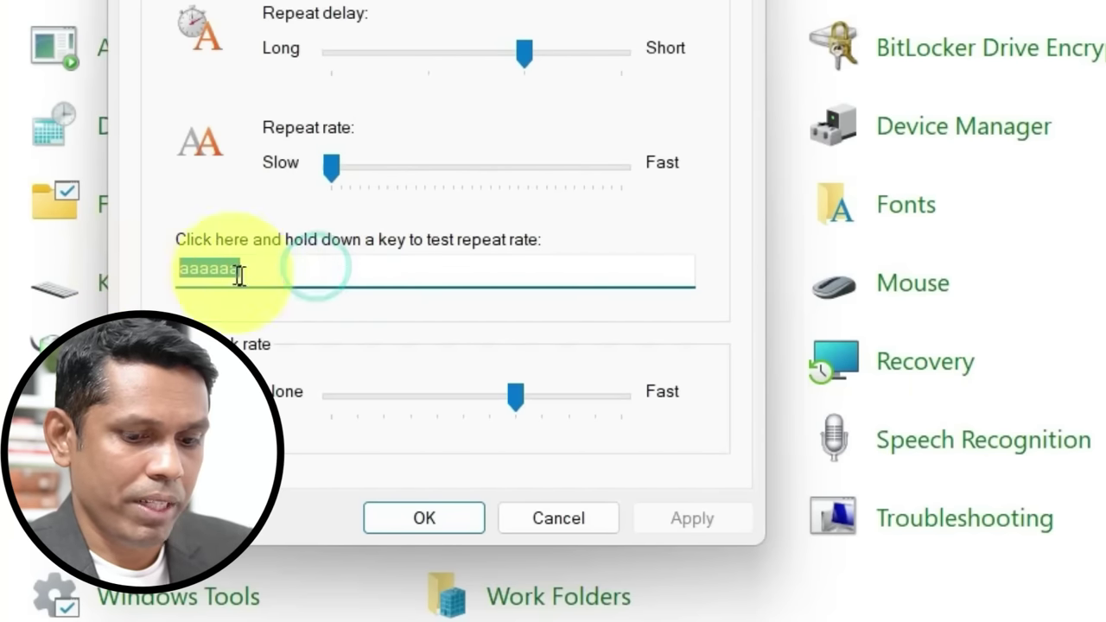
pyautogui.press('BackSpace')
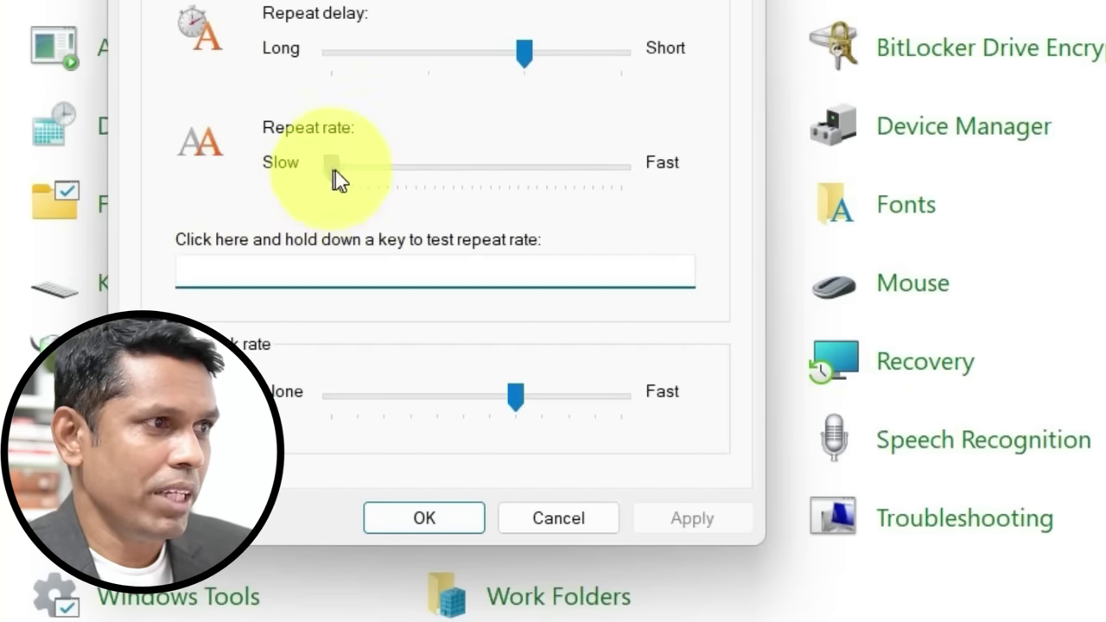
# Set the keyboard repeat rate to the fastest setting, test it by holding the a key, and clear the test text
pyautogui.moveTo(335, 170); pyautogui.dragTo(537, 182)
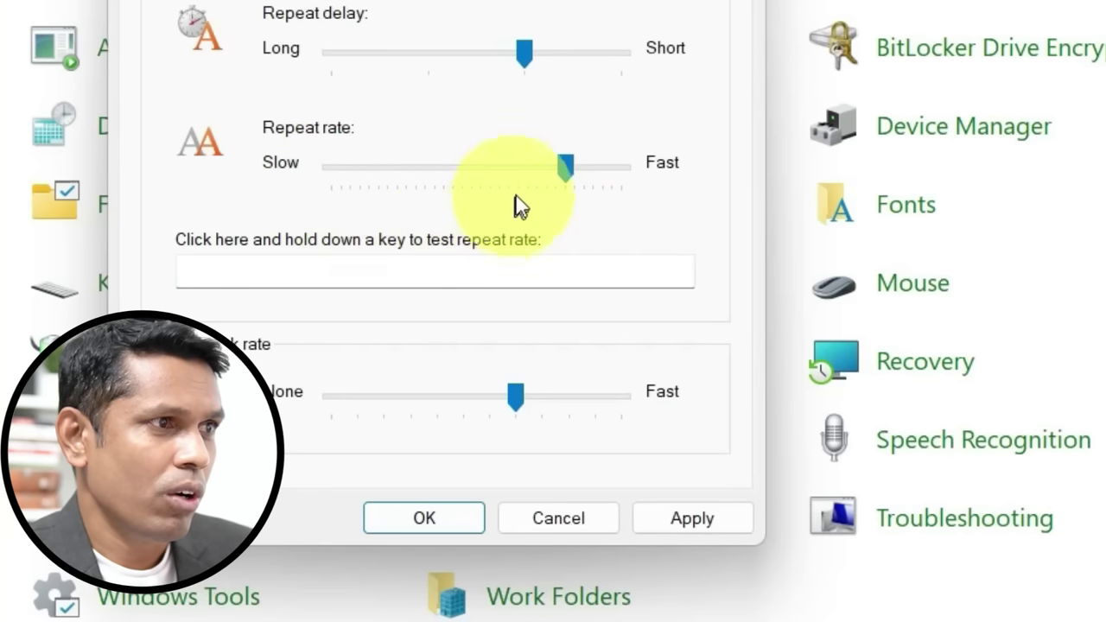
pyautogui.click(573, 170)
pyautogui.click(252, 276)
pyautogui.write('a')
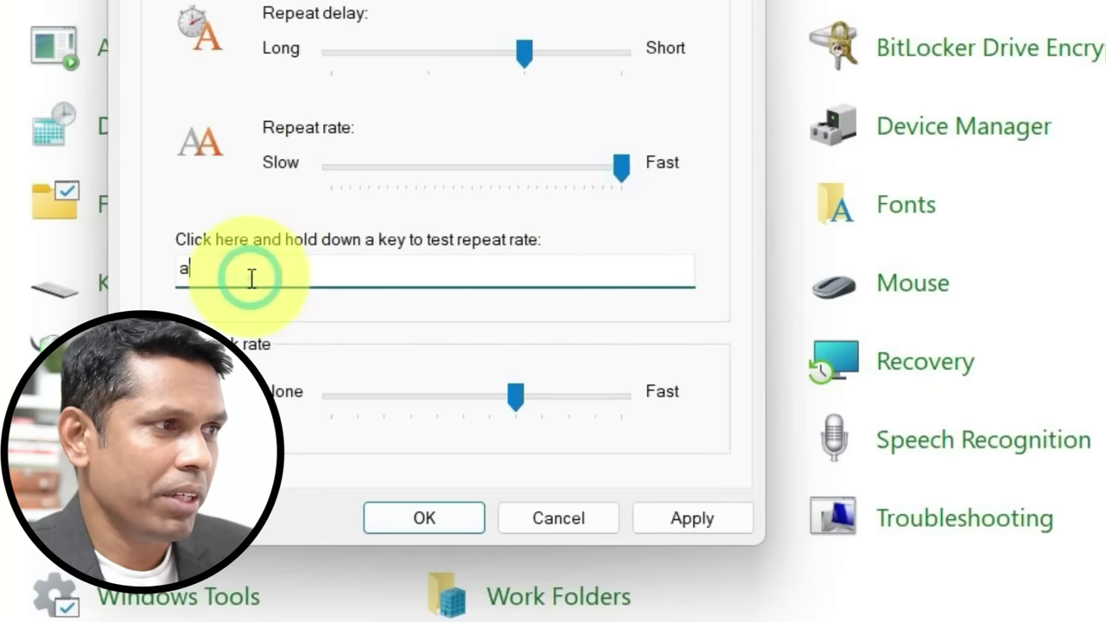
pyautogui.write('aaaaaaaaaaaaaaaaaaaaaaaaaaaaaaaaaaaaaaaaaa')
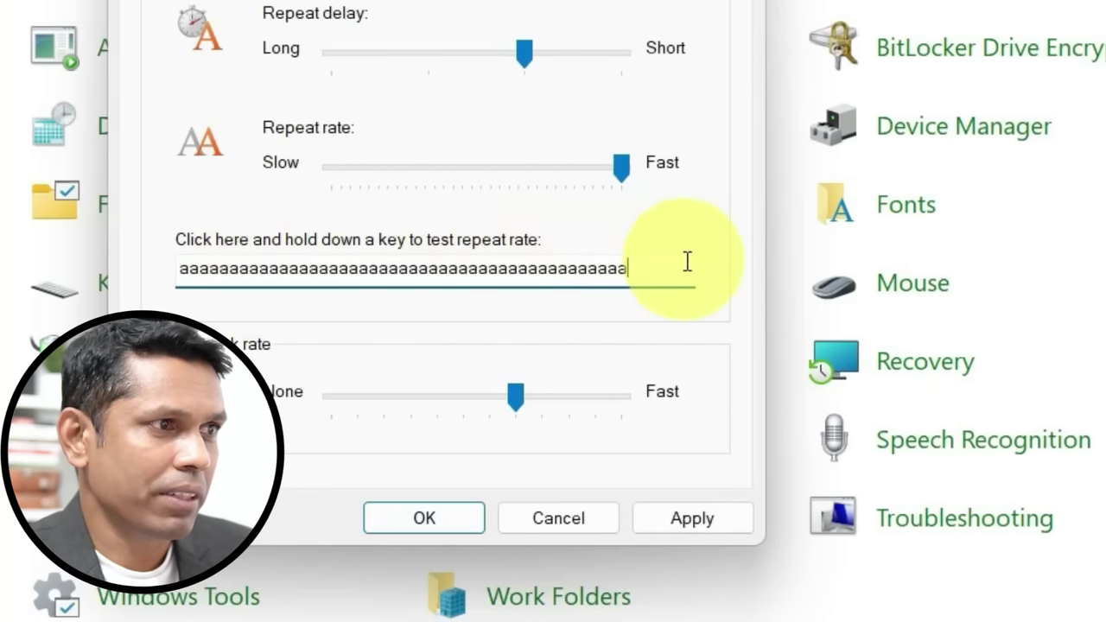
pyautogui.moveTo(649, 268); pyautogui.dragTo(76, 275)
pyautogui.press('BackSpace')
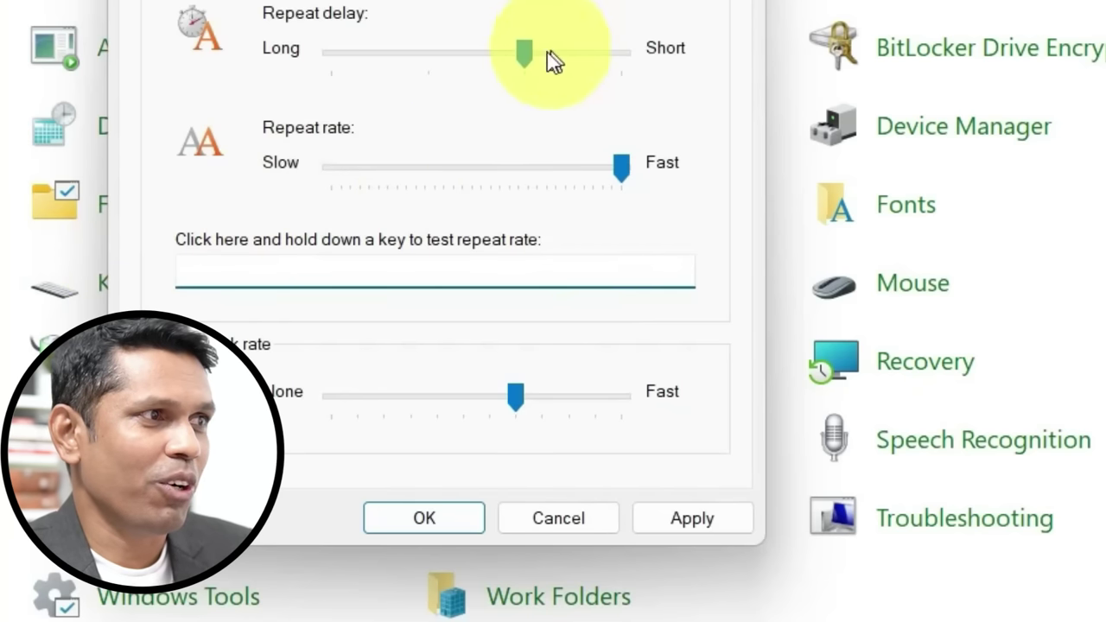
# Set the keyboard repeat delay to the longest setting, test it by holding the a key, and clear the test text
pyautogui.moveTo(498, 50); pyautogui.dragTo(301, 53)
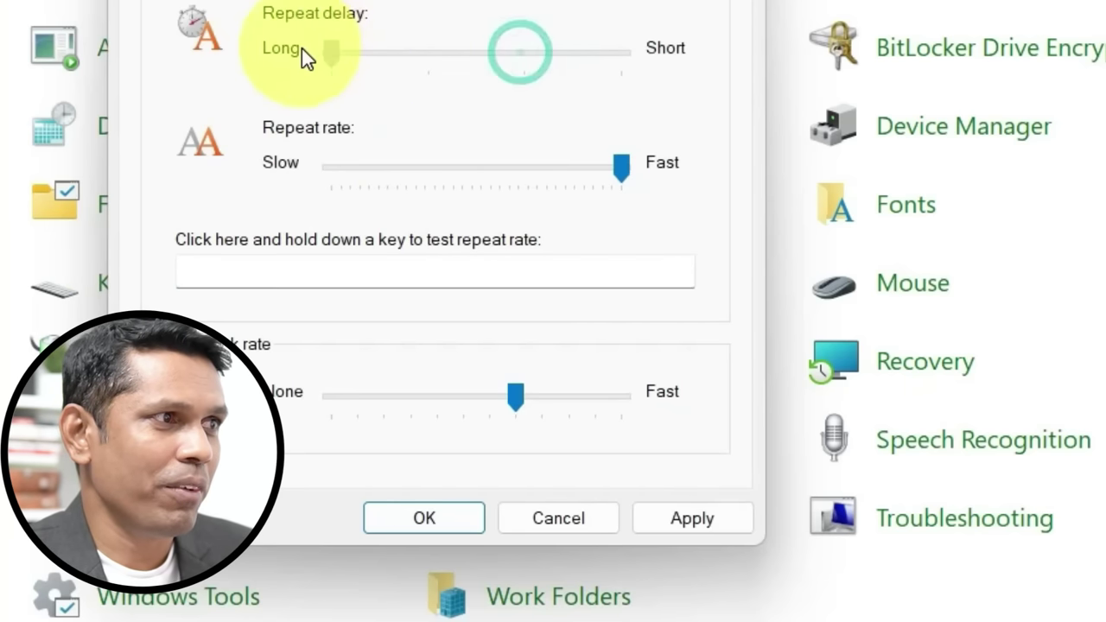
pyautogui.click(209, 273)
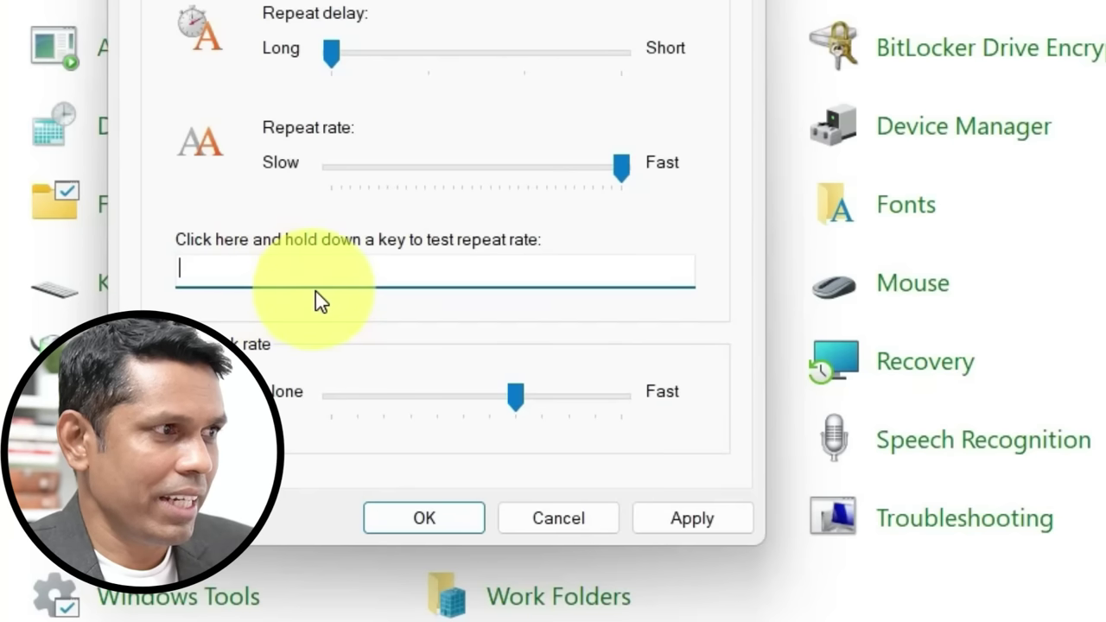
pyautogui.write('aaaaaaaaaaaaaaaaaaa')
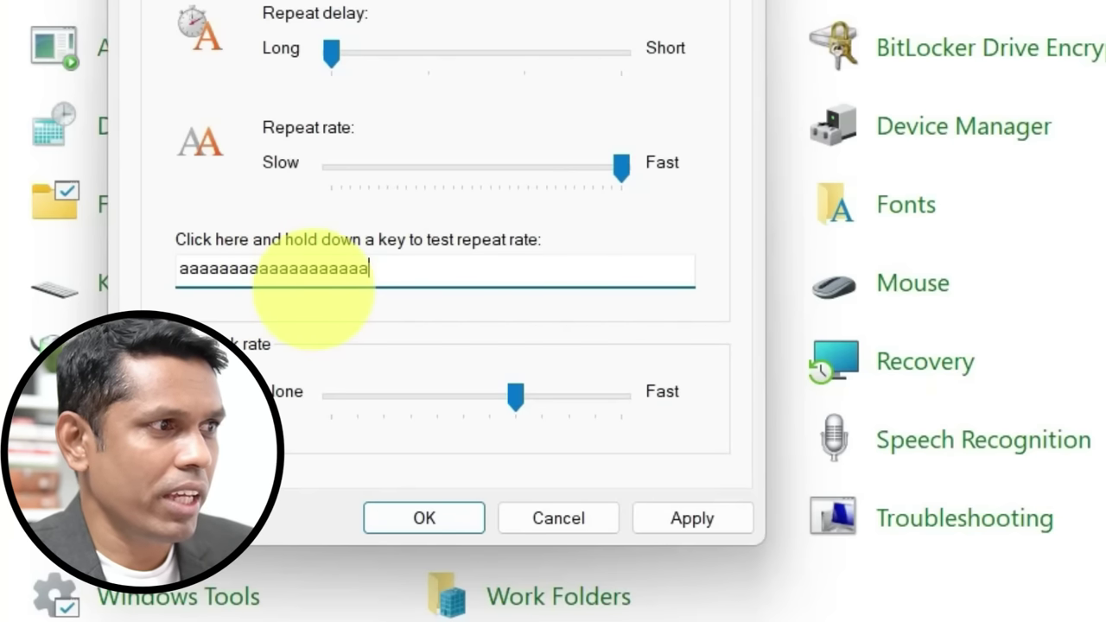
pyautogui.write('aaaaaaaaaaaaa')
pyautogui.moveTo(188, 268); pyautogui.dragTo(698, 256)
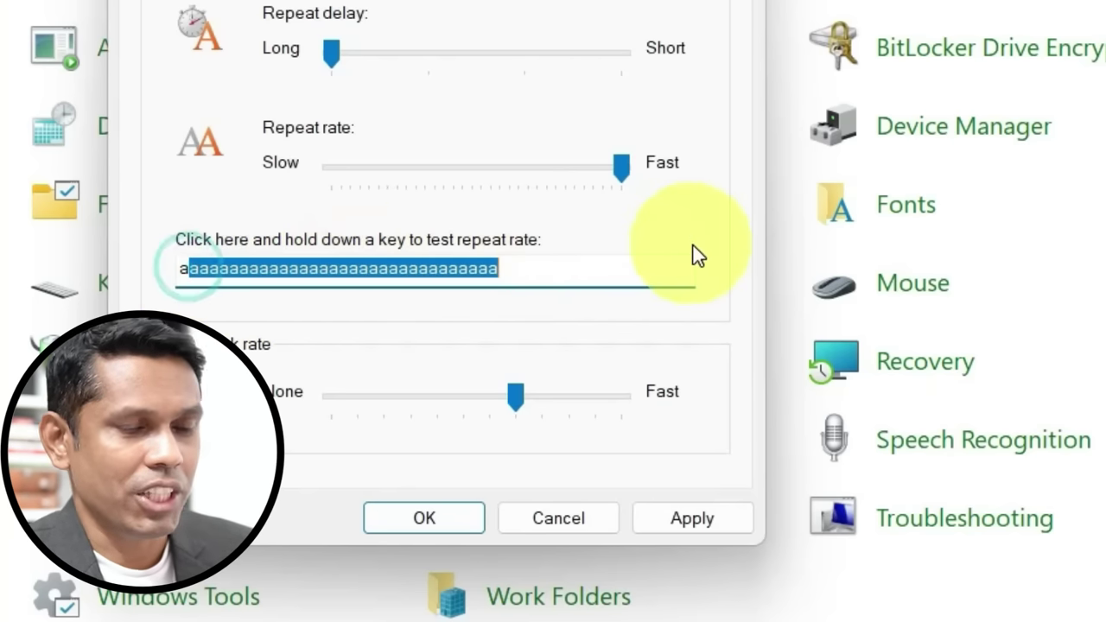
pyautogui.press('BackSpace')
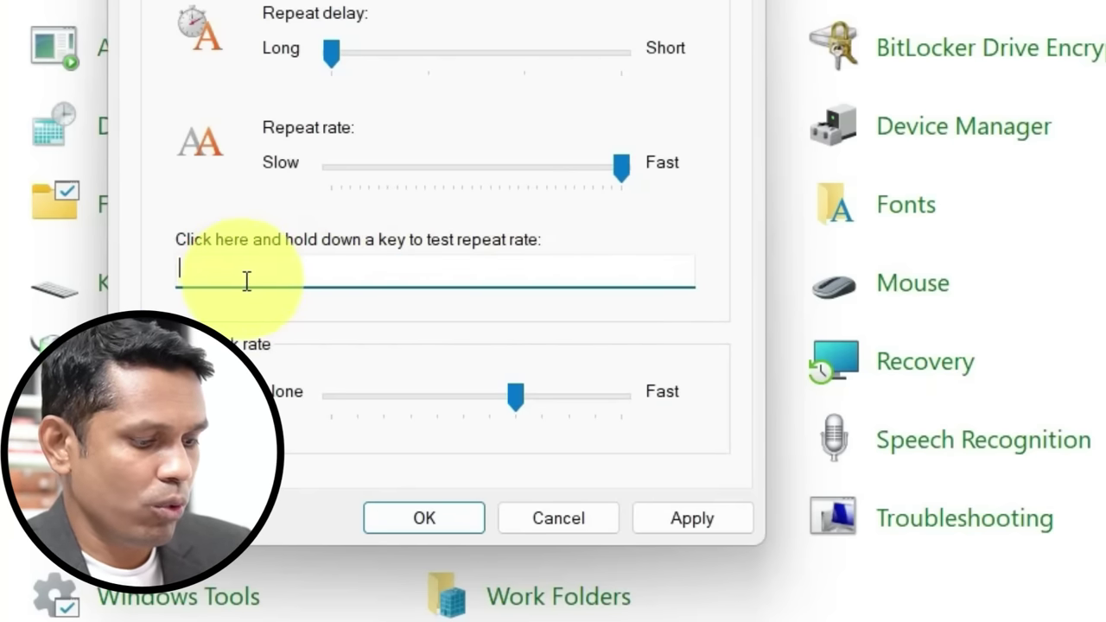
# Repeat the key-hold test at the longest delay, clear the text and return the repeat delay to one notch before Short
pyautogui.write('aaaa')
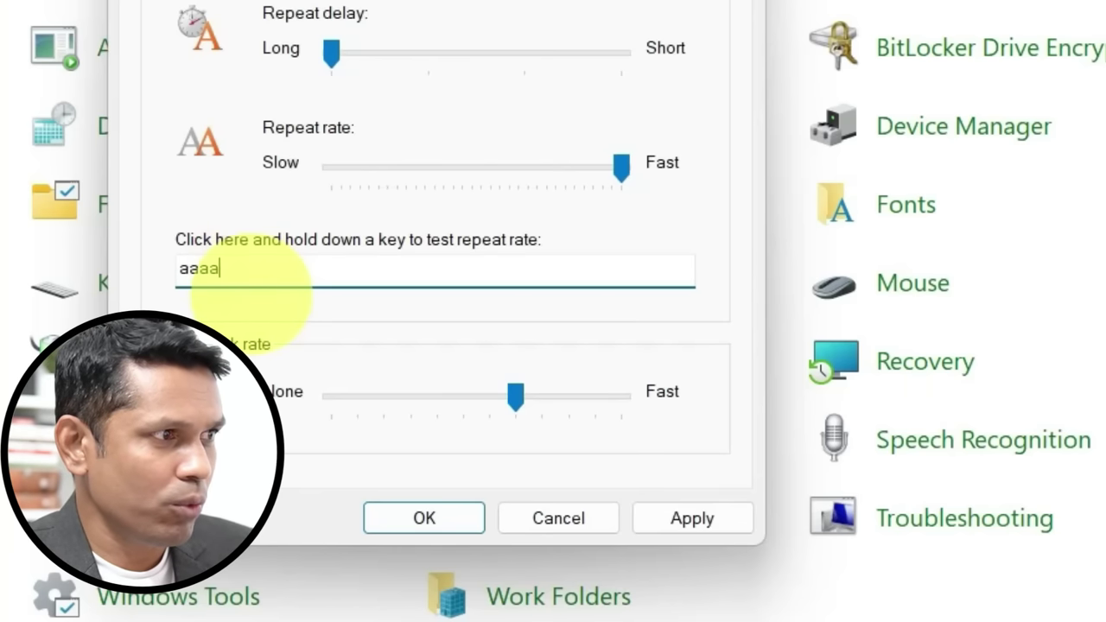
pyautogui.write('aaaaaaaaaaaaaaa')
pyautogui.doubleClick(363, 266)
pyautogui.press('BackSpace')
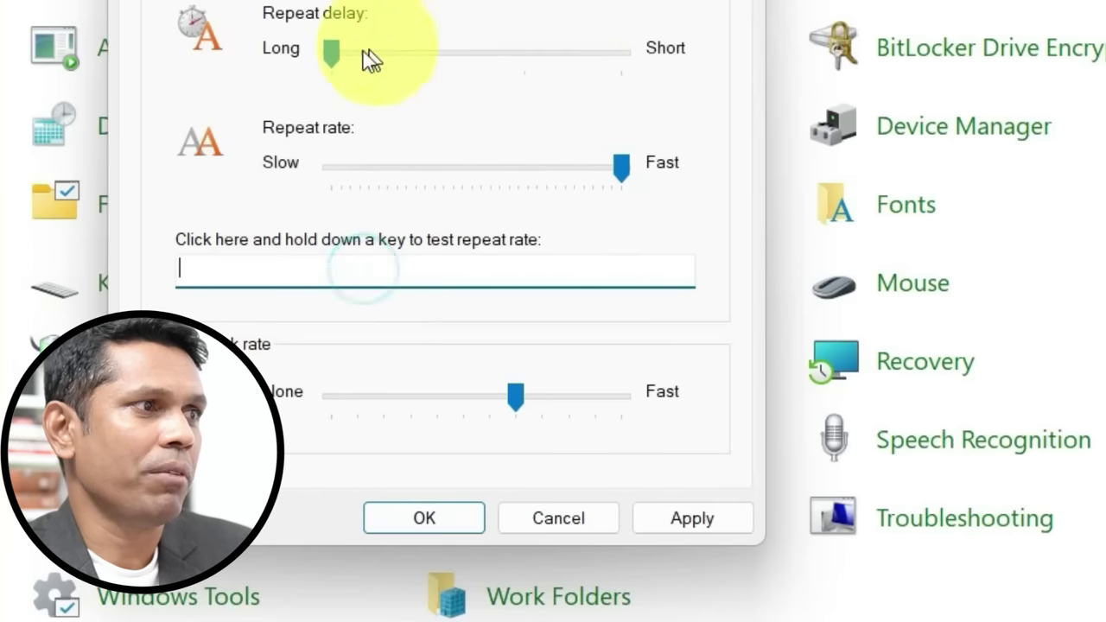
pyautogui.moveTo(340, 57); pyautogui.dragTo(542, 69)
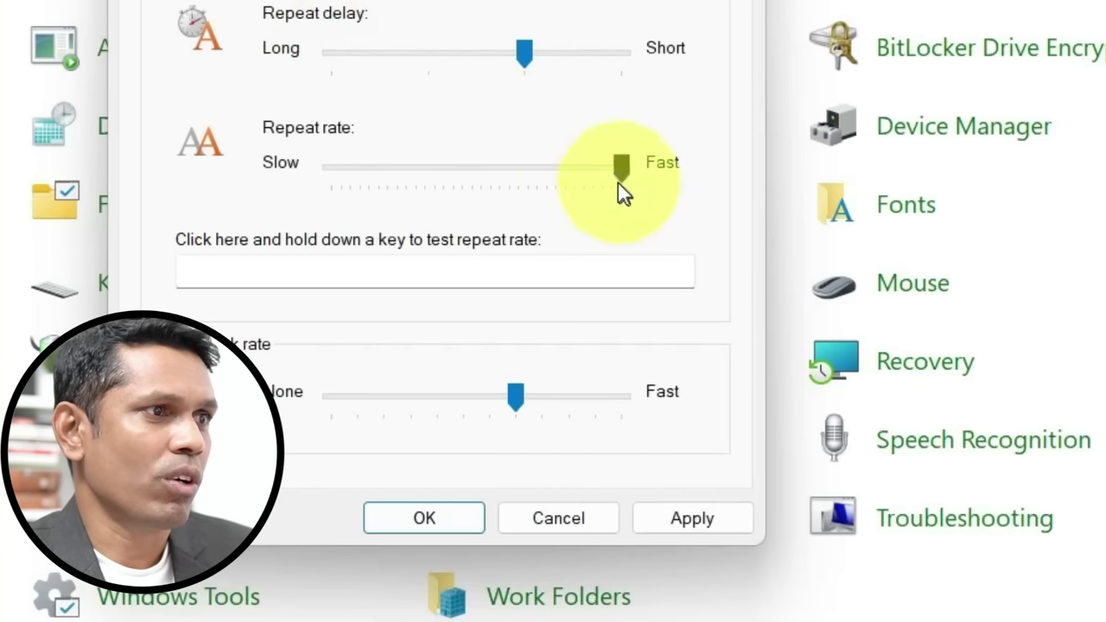
pyautogui.moveTo(618, 182); pyautogui.dragTo(619, 182)
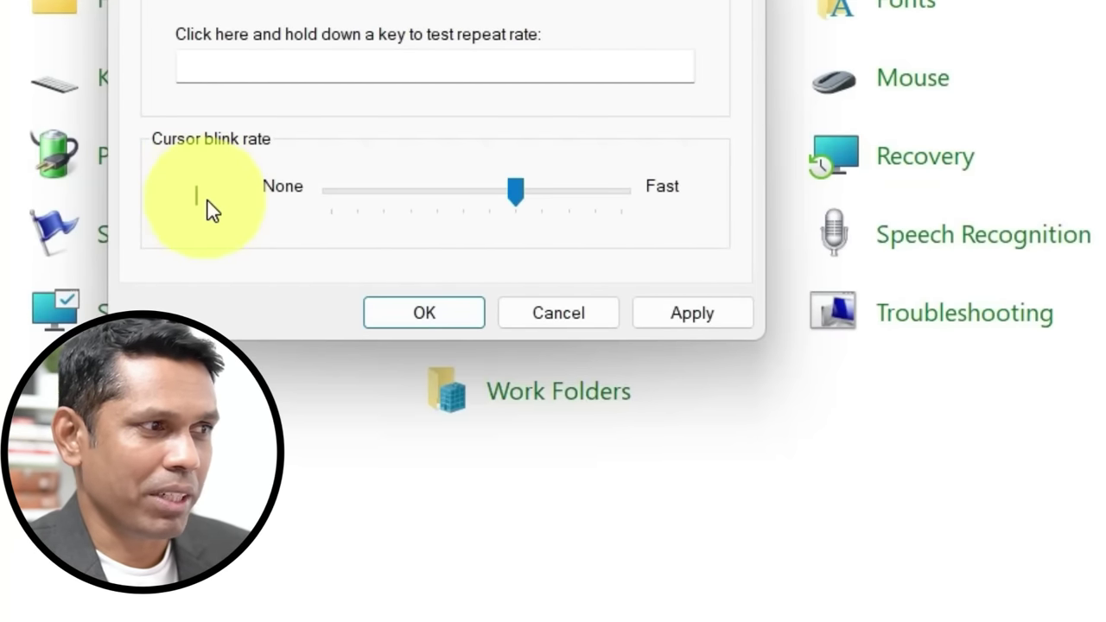
# Open the Run dialog, clear the command control to check the blinking text cursor, and cancel the dialog
pyautogui.click(842, 615)
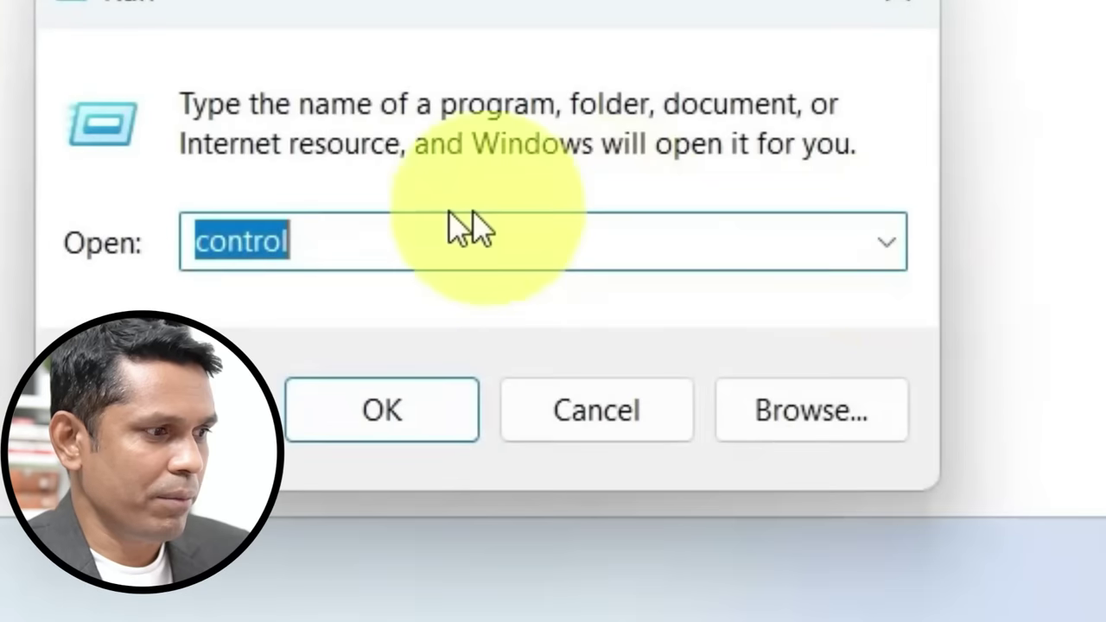
pyautogui.doubleClick(311, 240)
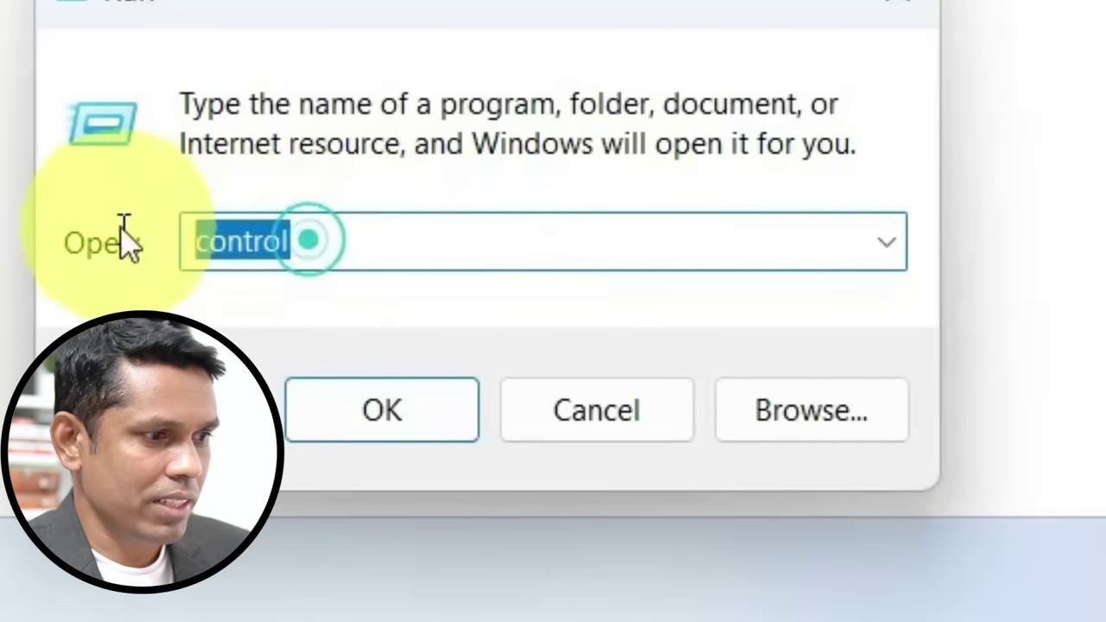
pyautogui.press('BackSpace')
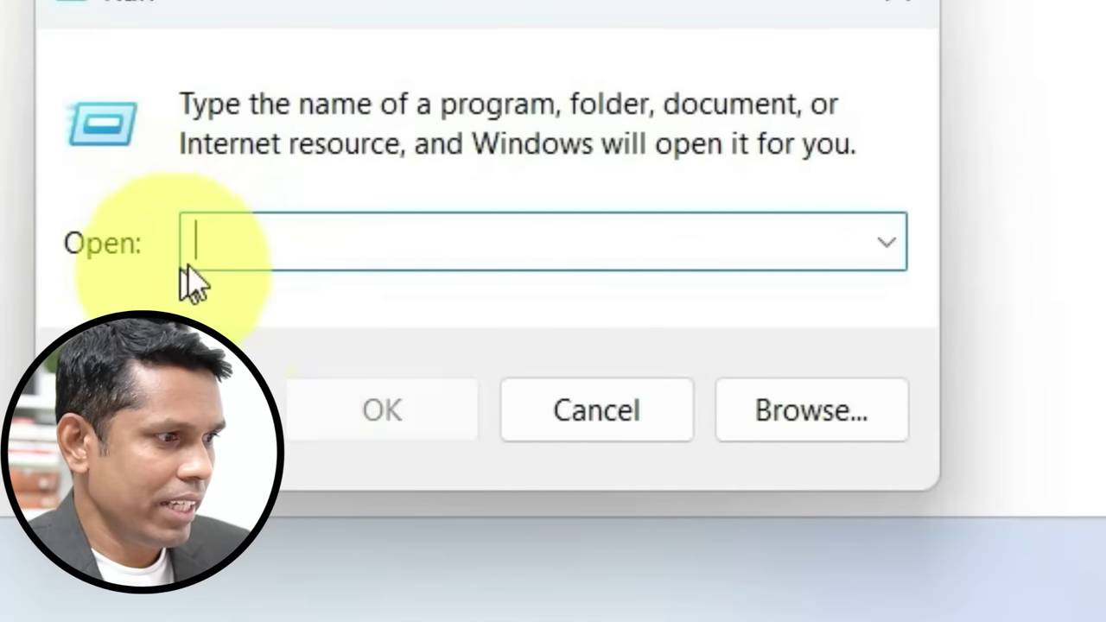
pyautogui.click(205, 246)
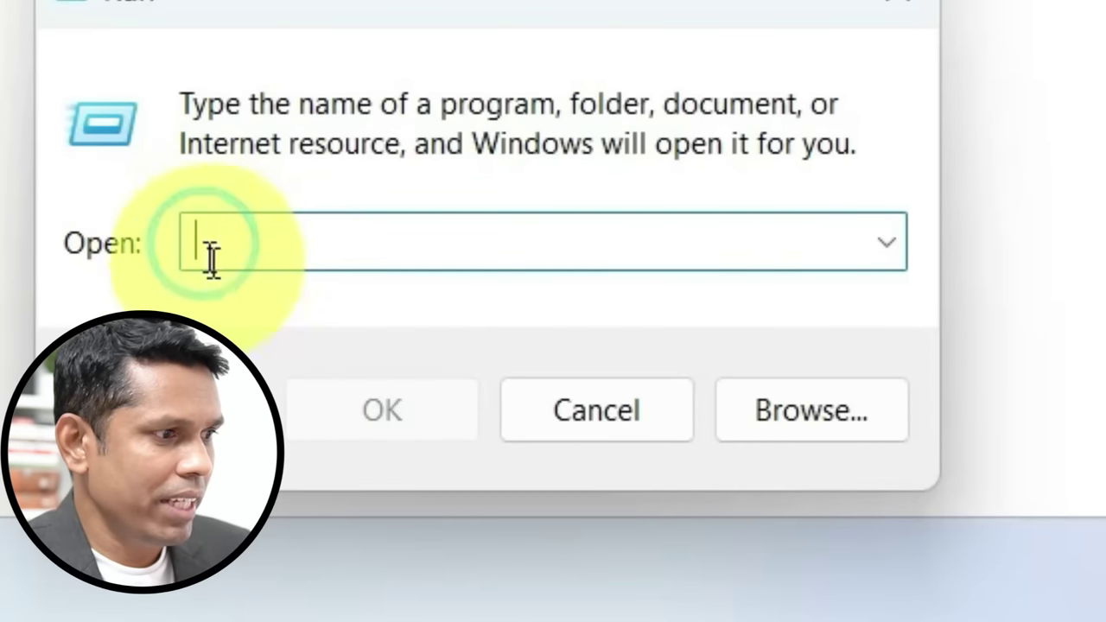
pyautogui.click(583, 427)
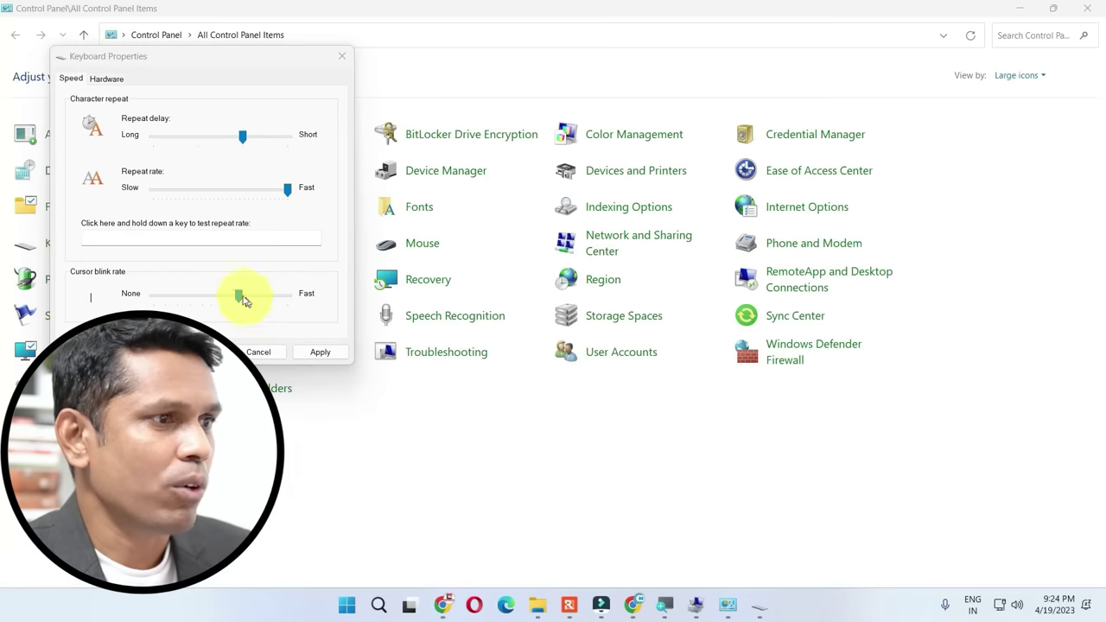
# Set the cursor blink rate to None, check the text cursor in the Run dialog, and adjust the blink rate back towards Fast
pyautogui.moveTo(240, 298); pyautogui.dragTo(91, 302)
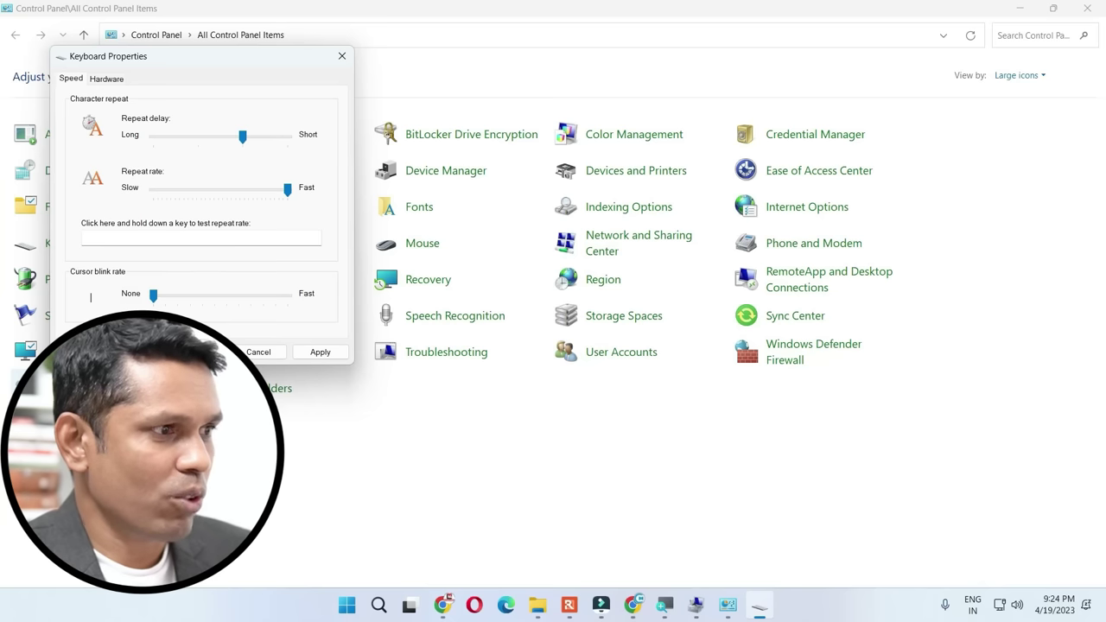
pyautogui.press('super+r')
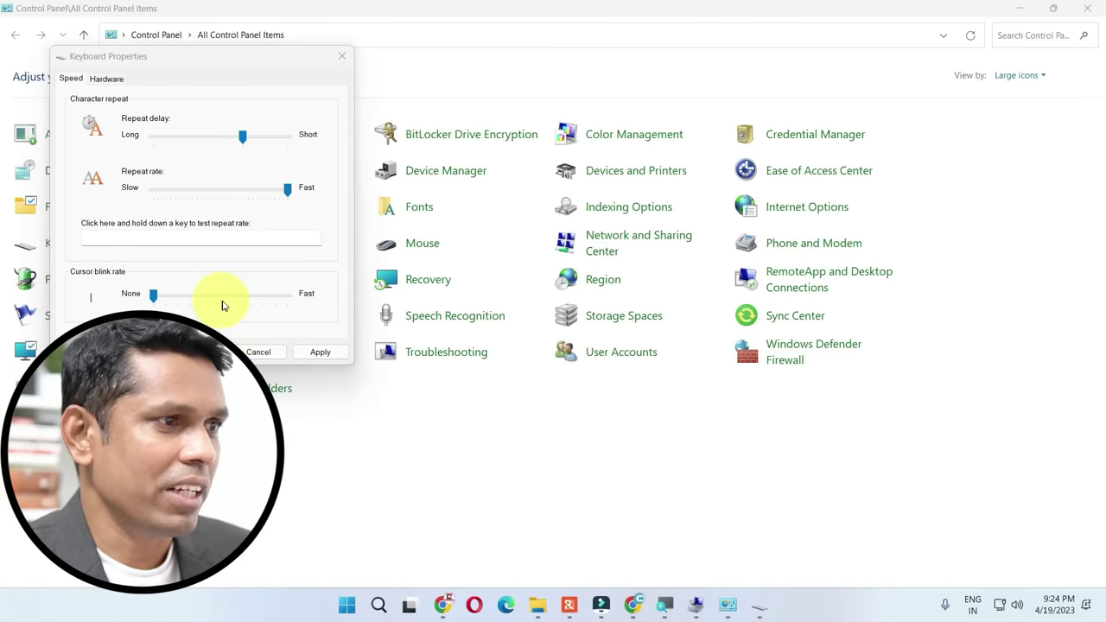
pyautogui.click(223, 298)
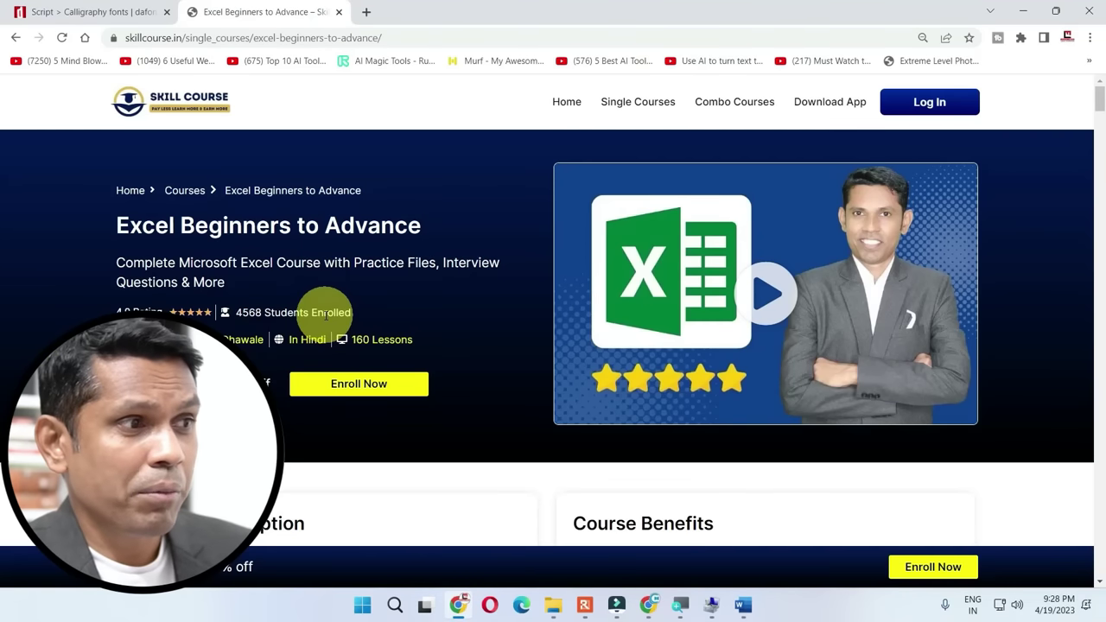
# Look over the Excel Beginners to Advance course page in Chrome, highlighting the course tagline and the paragraph about its creator
pyautogui.scroll(-1, 325, 316)
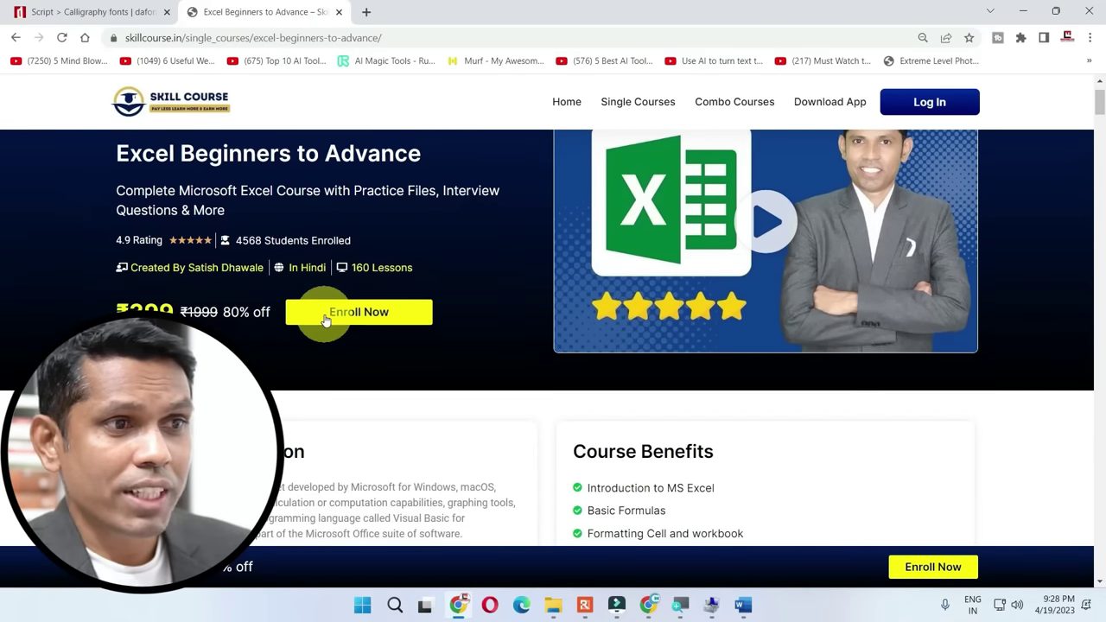
pyautogui.scroll(1, 326, 319)
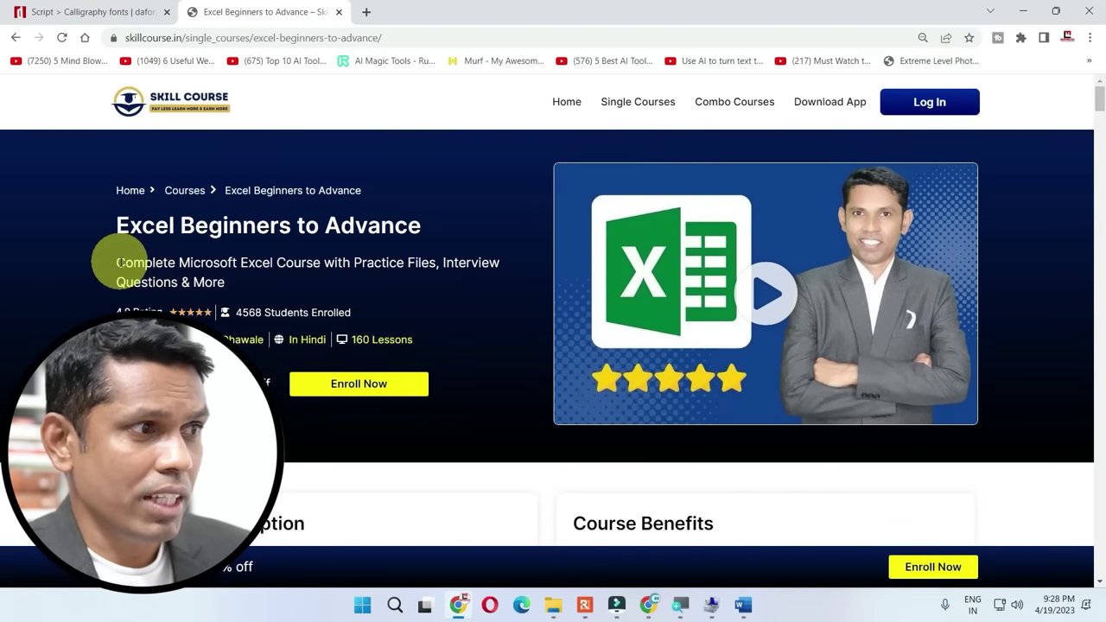
pyautogui.moveTo(115, 258); pyautogui.dragTo(266, 307)
pyautogui.scroll(-6, 267, 308)
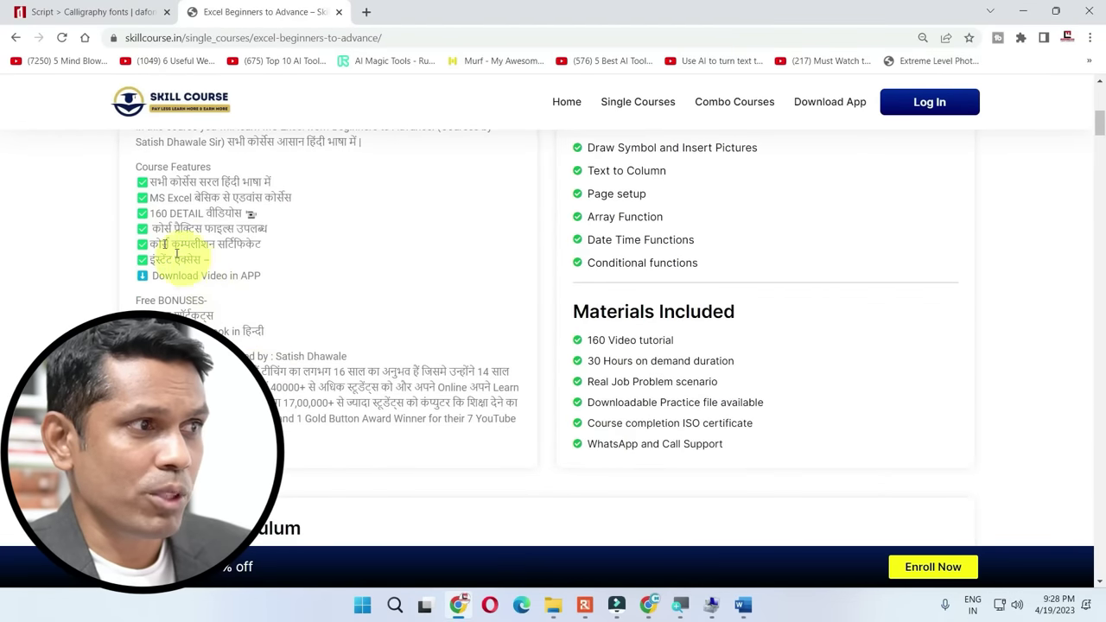
pyautogui.moveTo(347, 357); pyautogui.dragTo(517, 419)
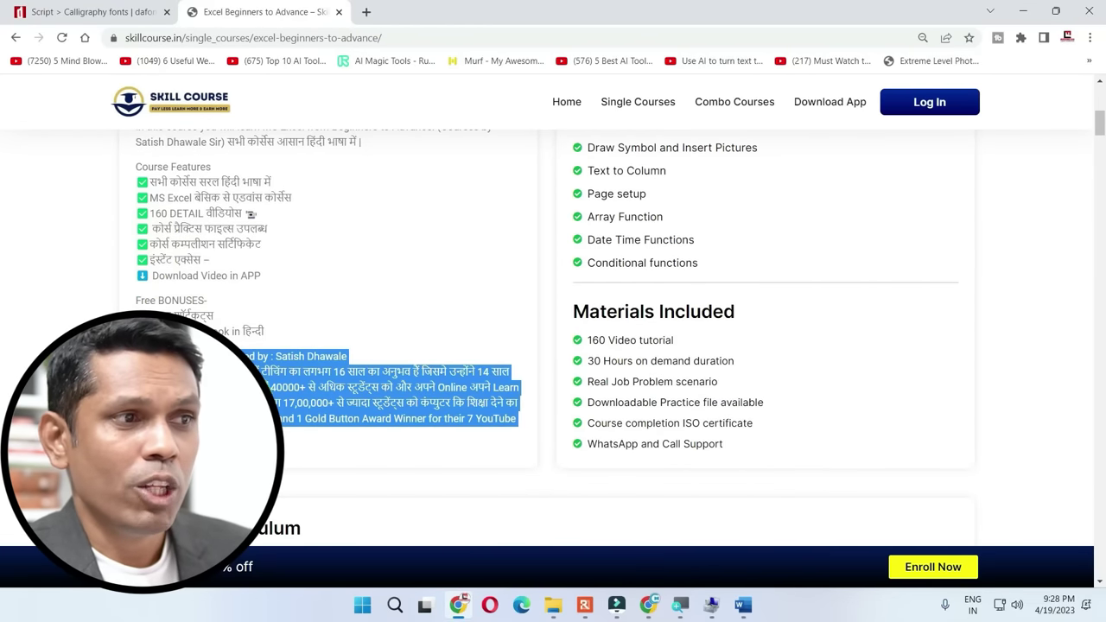
pyautogui.click(370, 318)
pyautogui.scroll(1, 374, 325)
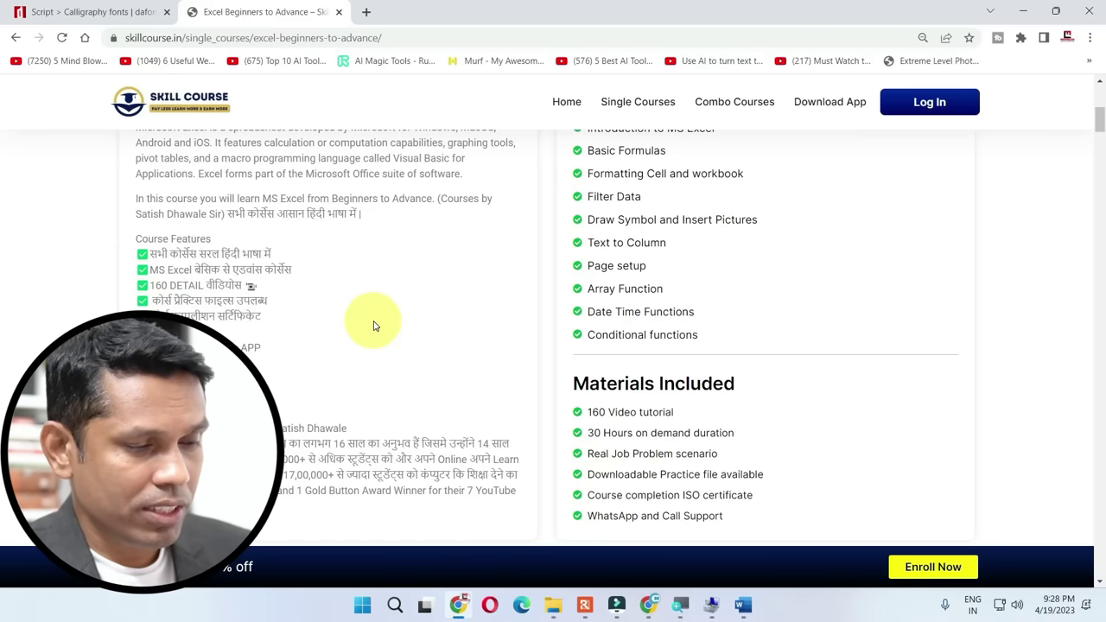
# Open the clipboard history to view its items, move it away from the text, and close it
pyautogui.press('super+v')
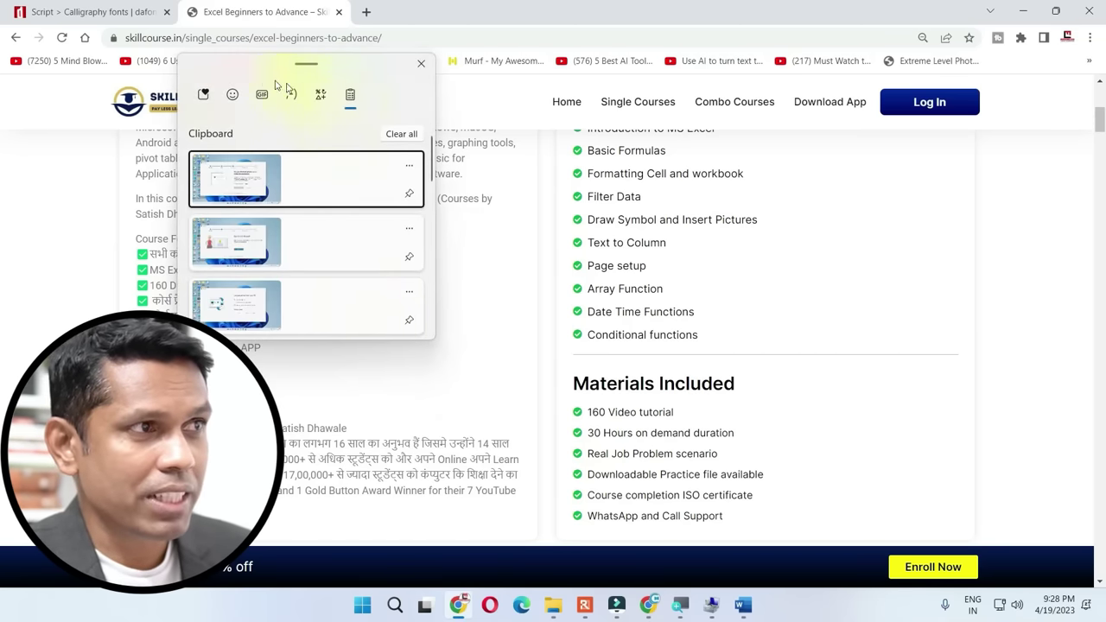
pyautogui.moveTo(274, 83); pyautogui.dragTo(660, 146)
pyautogui.click(299, 301)
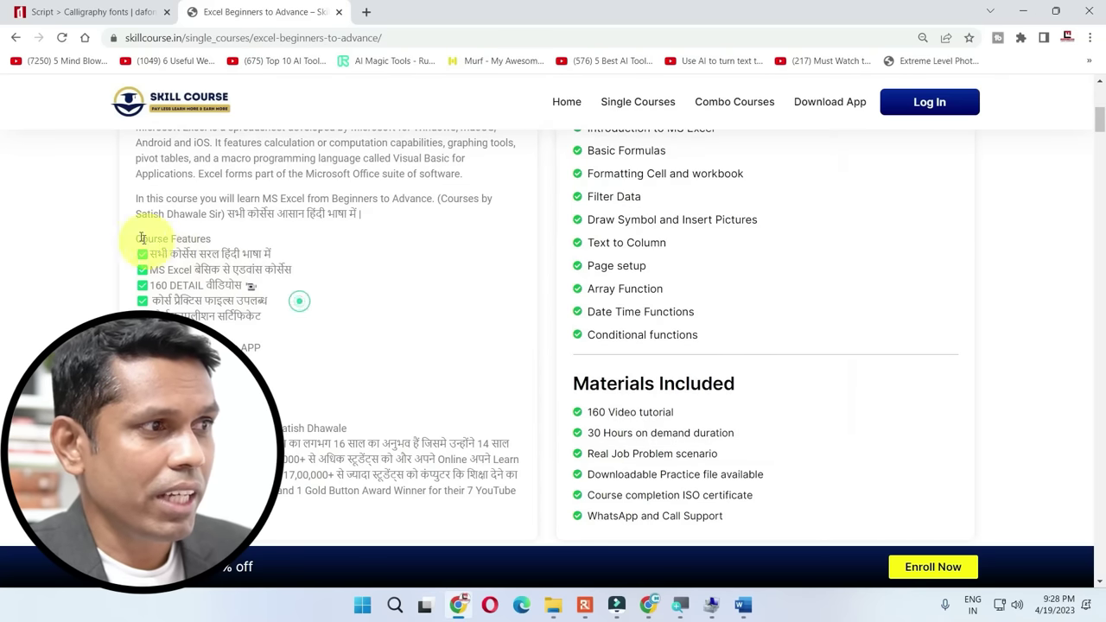
# Copy the paragraph starting "In this course you will learn MS Excel" and the course creator paragraph from the page into a new Notepad document
pyautogui.moveTo(137, 199); pyautogui.dragTo(378, 221)
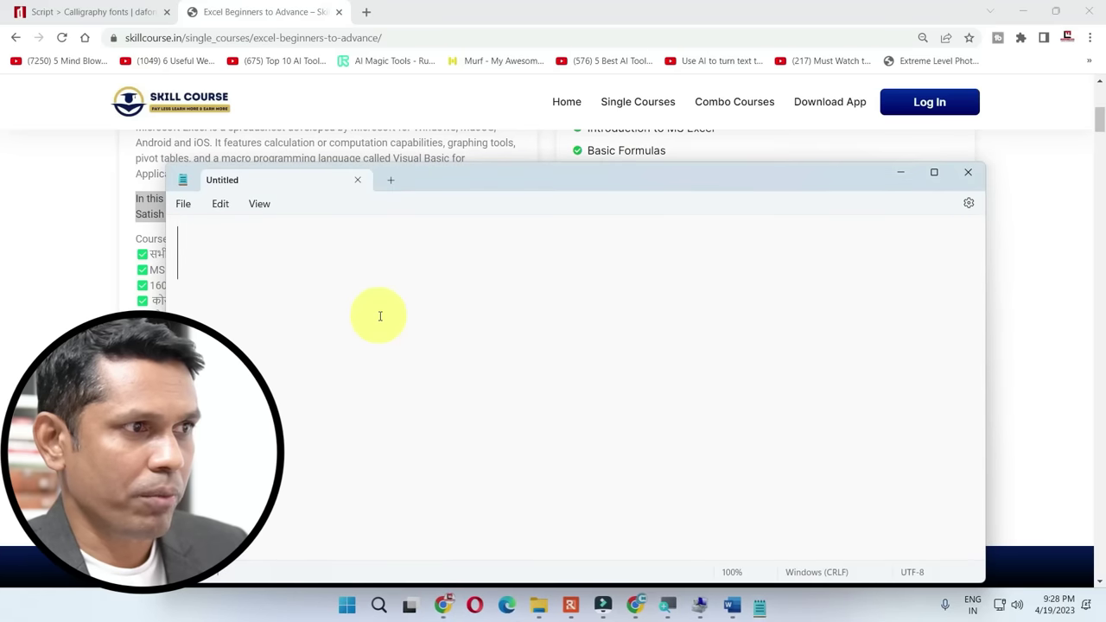
pyautogui.write('In this course you will learn MS Excel from Beginners to Advance. (Courses by Satish Dhawale Sir) सभी कोर्सेस आसान हिंदी भाषा में ।')
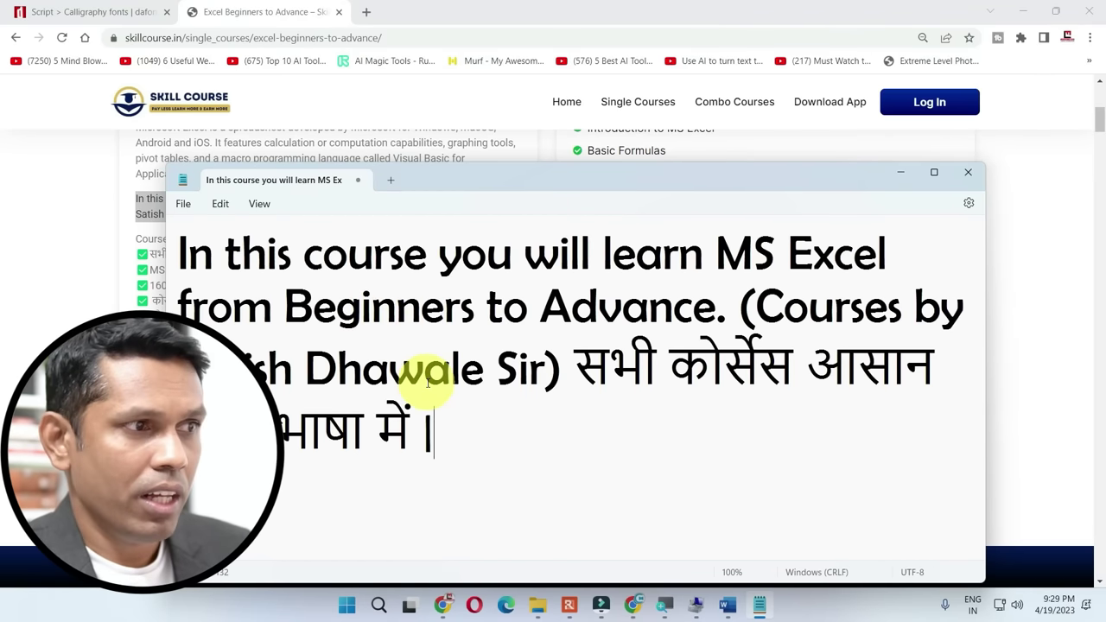
pyautogui.hotkey('alt', 'Tab')
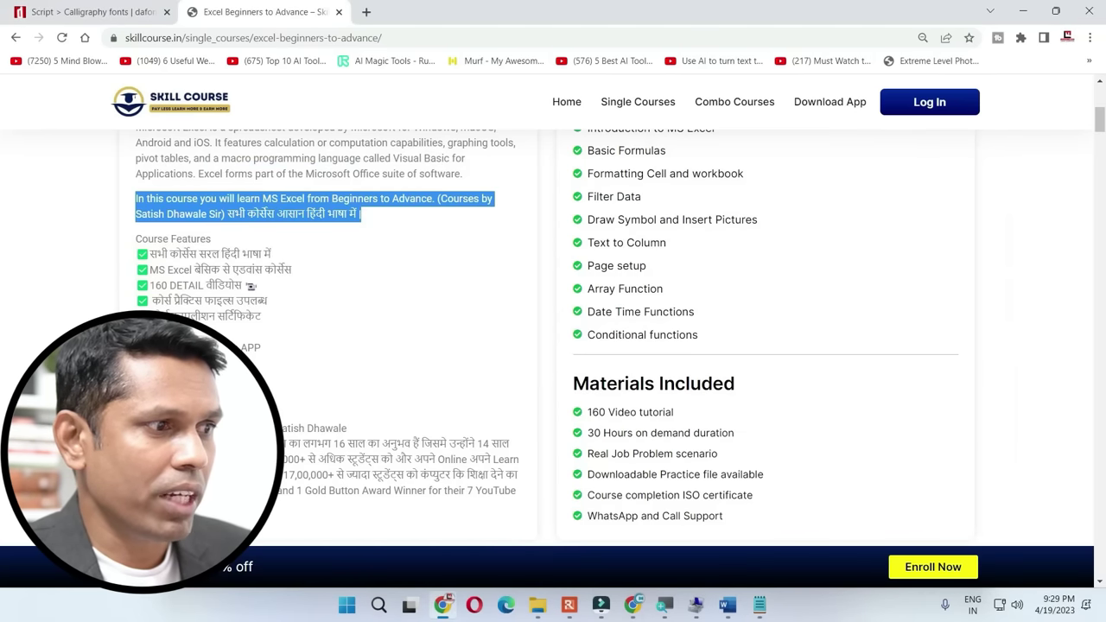
pyautogui.moveTo(138, 428); pyautogui.dragTo(516, 490)
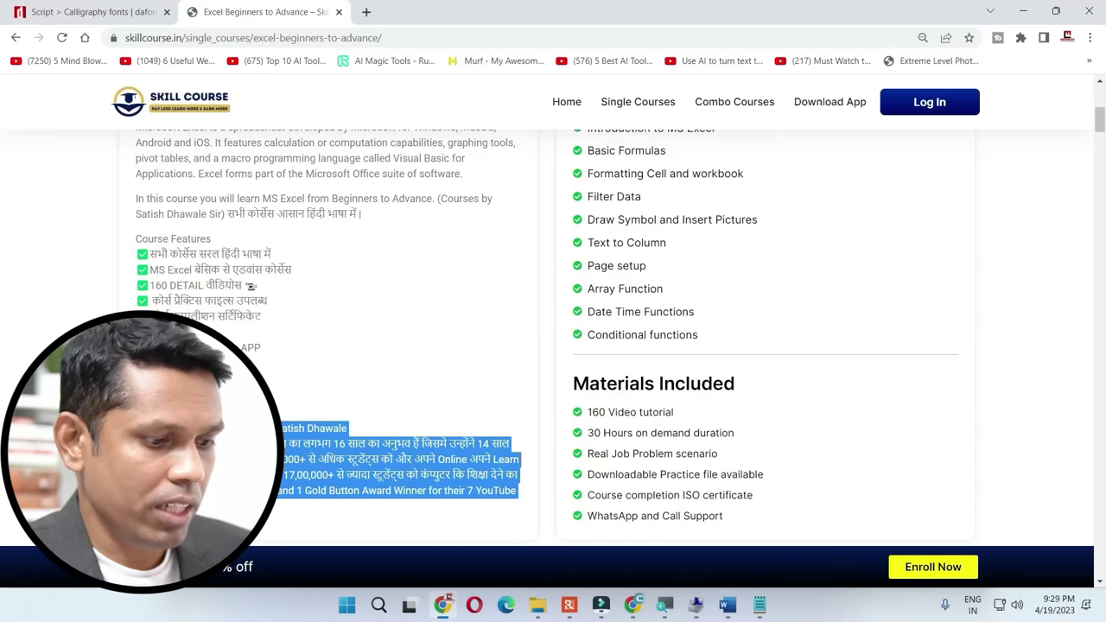
pyautogui.hotkey('alt', 'Tab')
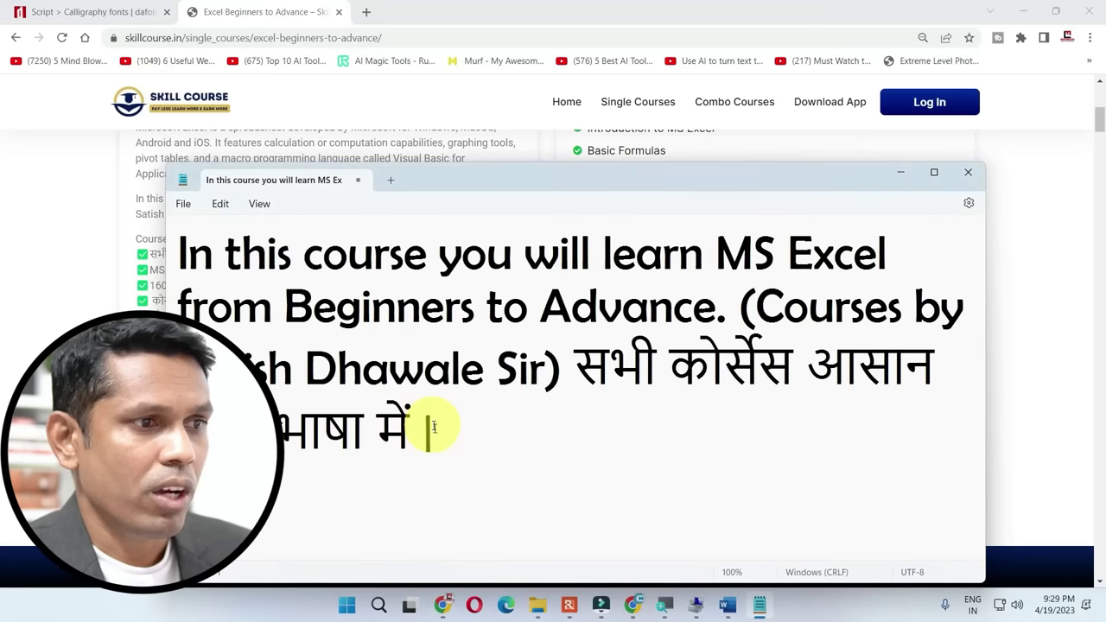
pyautogui.scroll(-1, 363, 414)
pyautogui.scroll(-2, 362, 415)
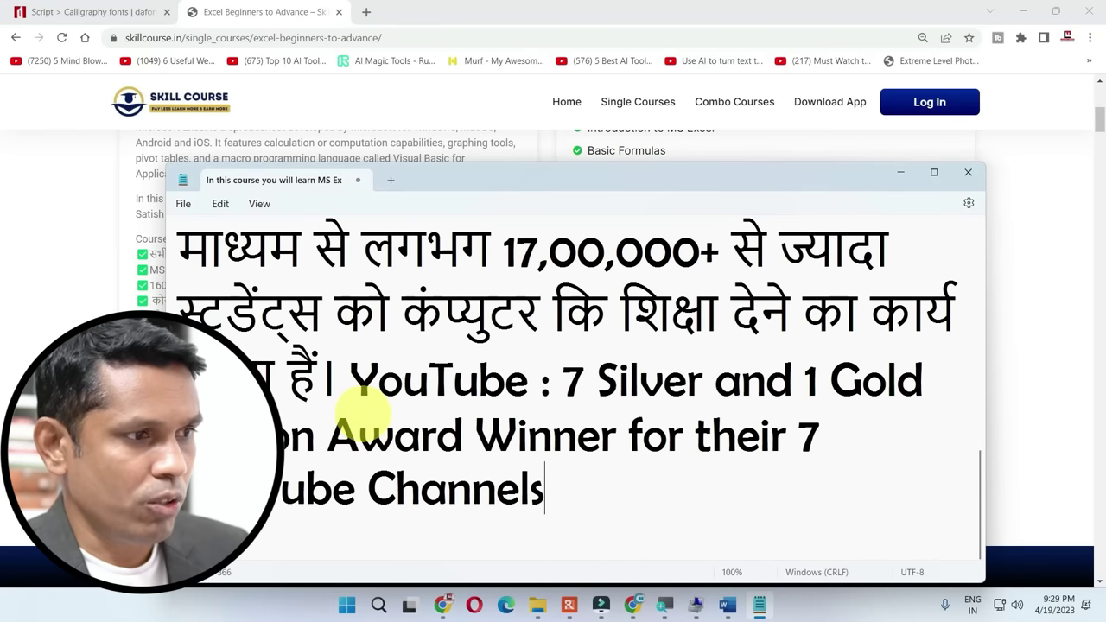
pyautogui.scroll(2, 331, 417)
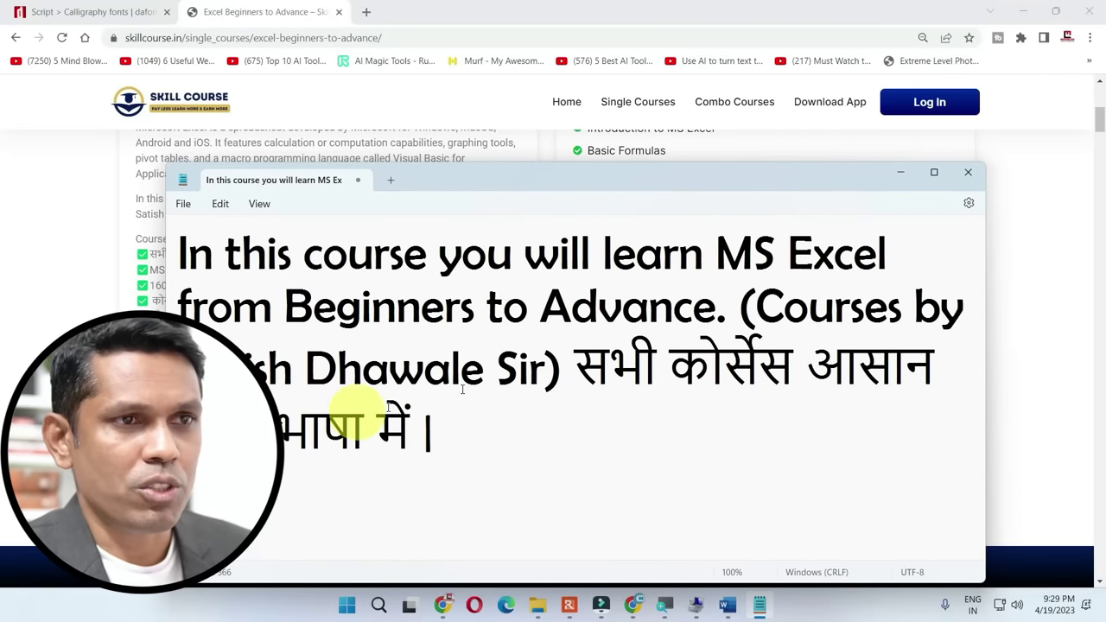
# Set the Notepad font size to 12 and return to the document
pyautogui.click(220, 204)
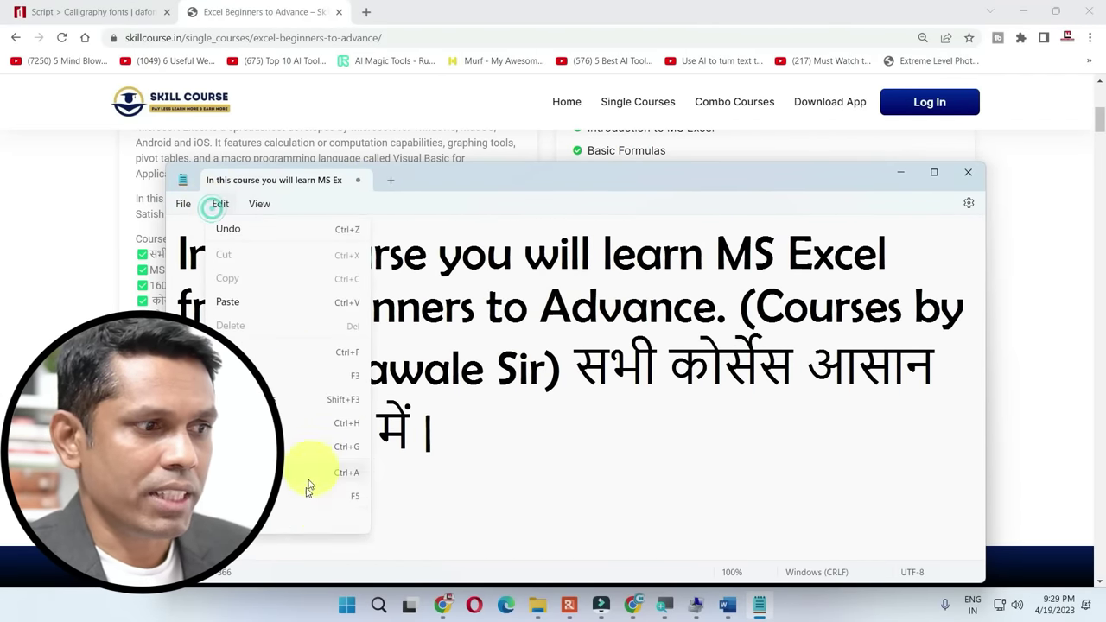
pyautogui.click(279, 525)
pyautogui.click(661, 449)
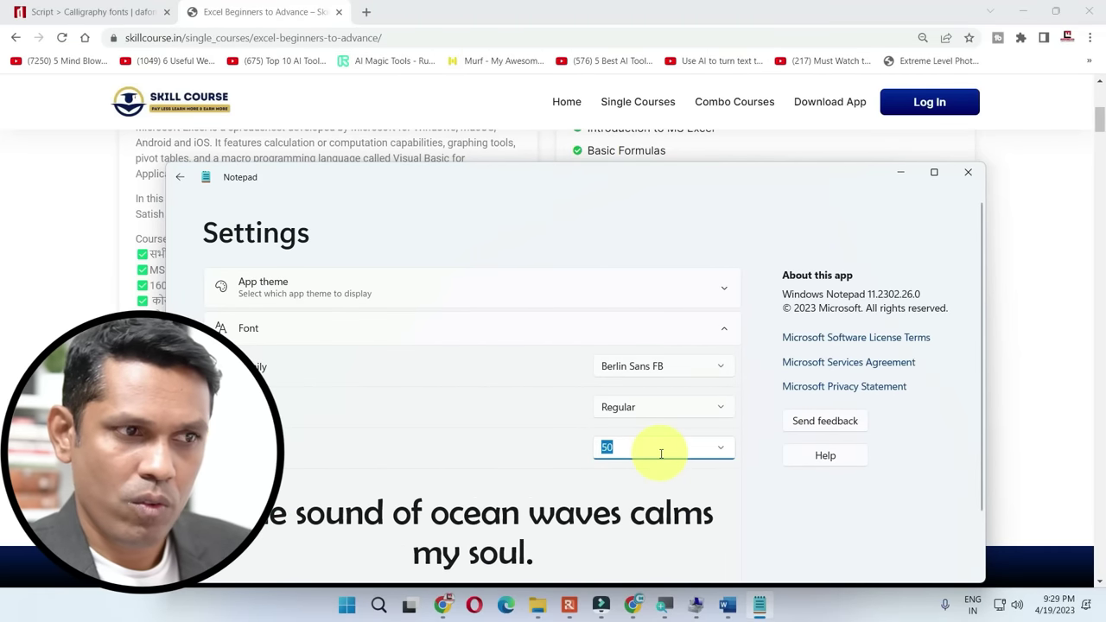
pyautogui.write('22')
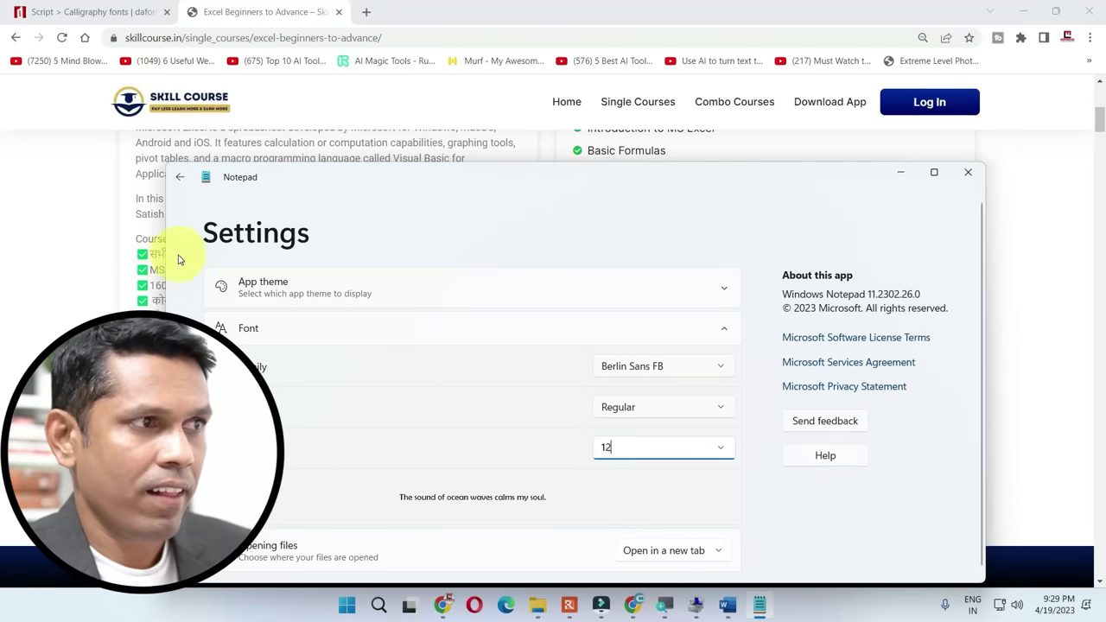
pyautogui.click(179, 177)
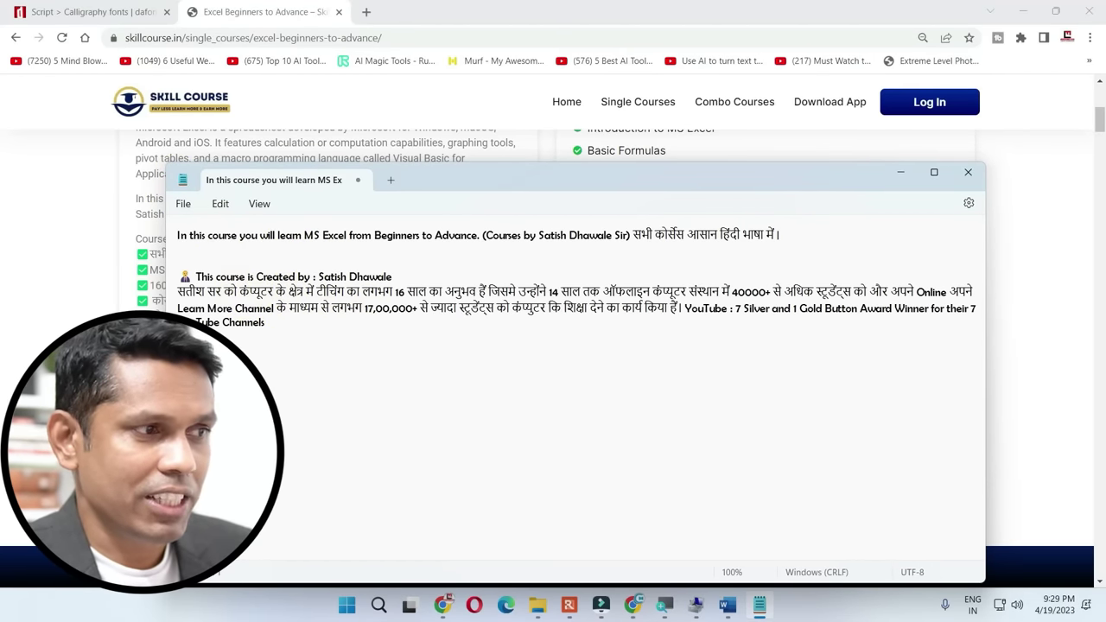
# Paste the course creator paragraph and the "In this course you will learn MS Excel" paragraph from the clipboard history at the end of the Notepad text
pyautogui.hotkey('alt', 'Tab')
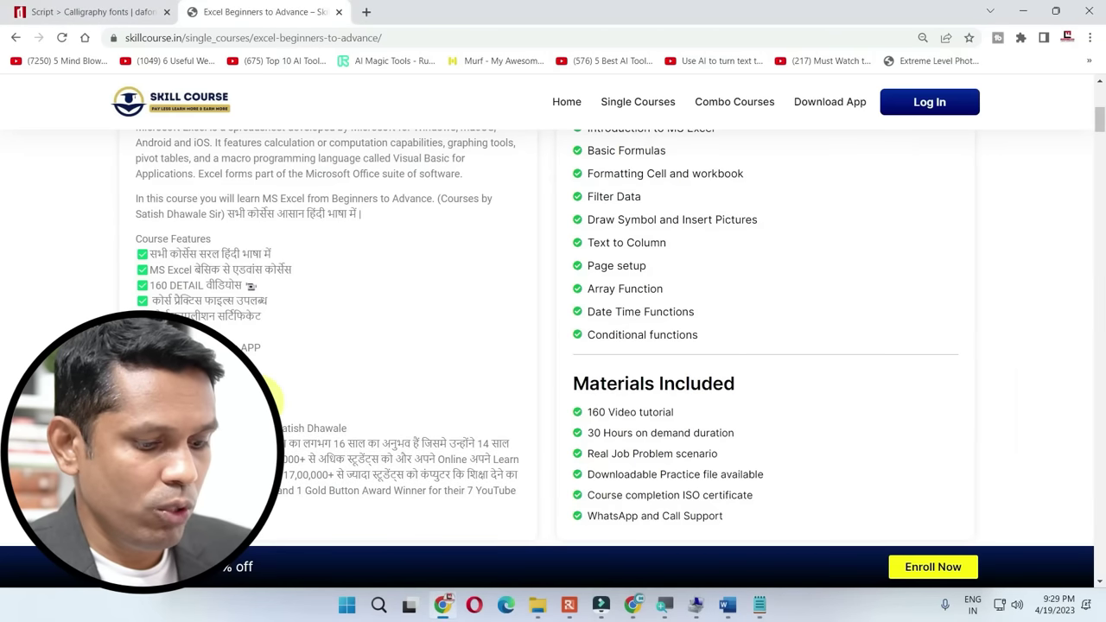
pyautogui.press('super+v')
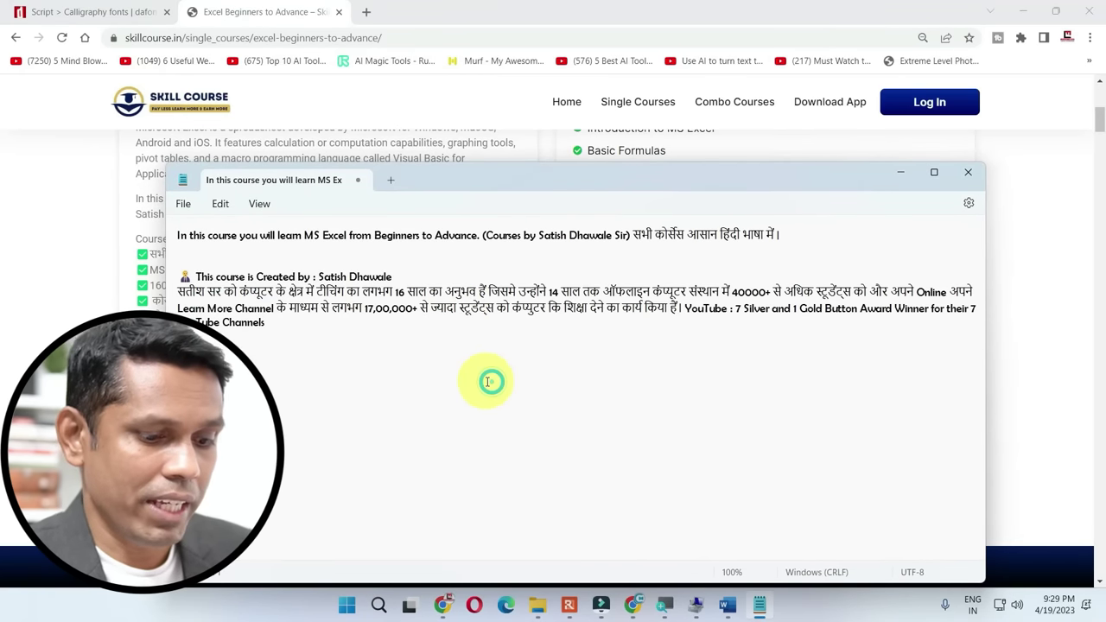
pyautogui.press('super+v')
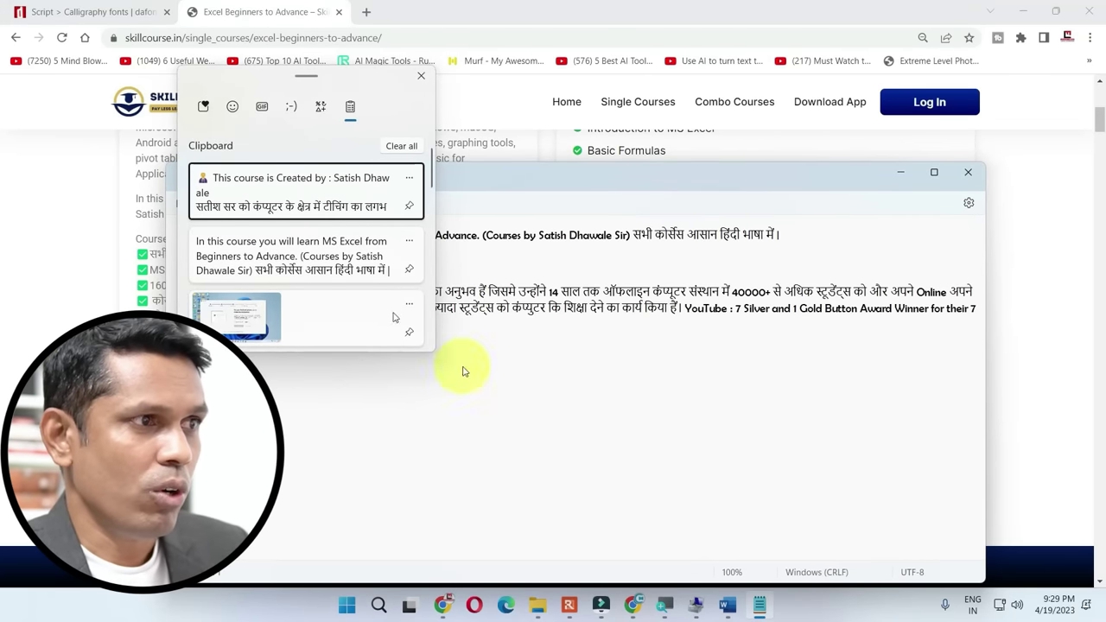
pyautogui.click(289, 199)
pyautogui.click(263, 365)
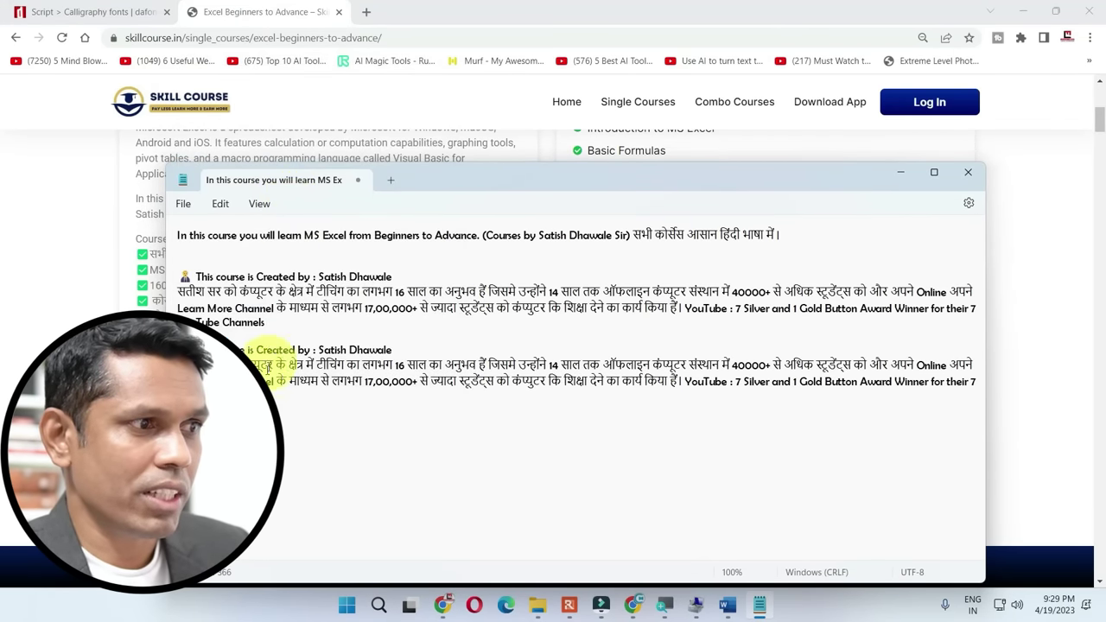
pyautogui.press('super+v')
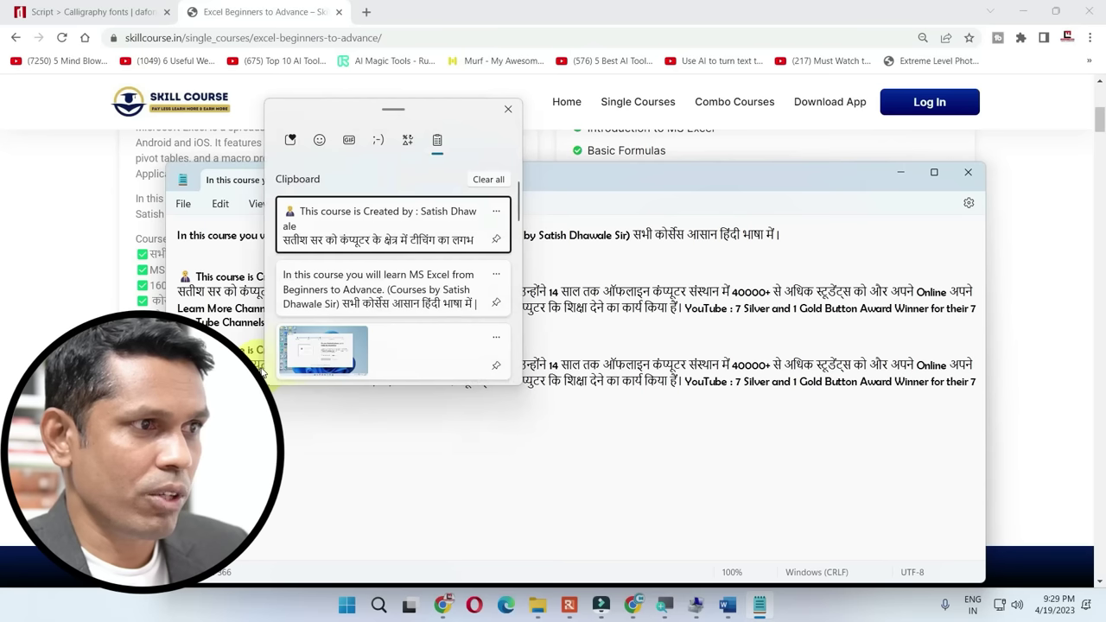
pyautogui.click(350, 294)
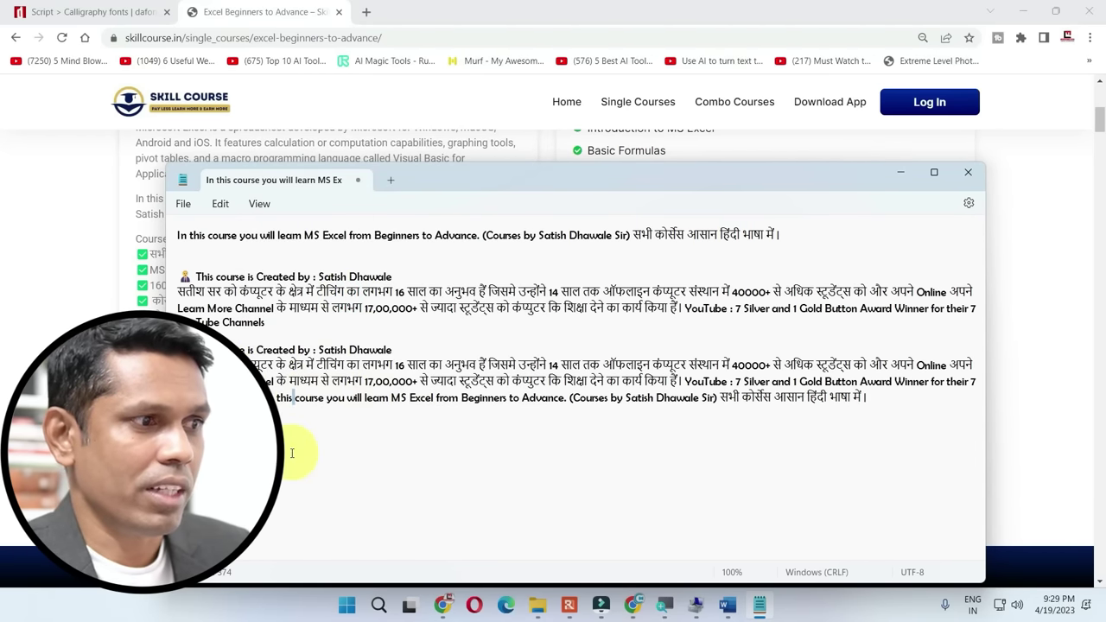
# Insert another copy of the "In this course you will learn MS Excel" paragraph from the clipboard history after the last line
pyautogui.click(895, 394)
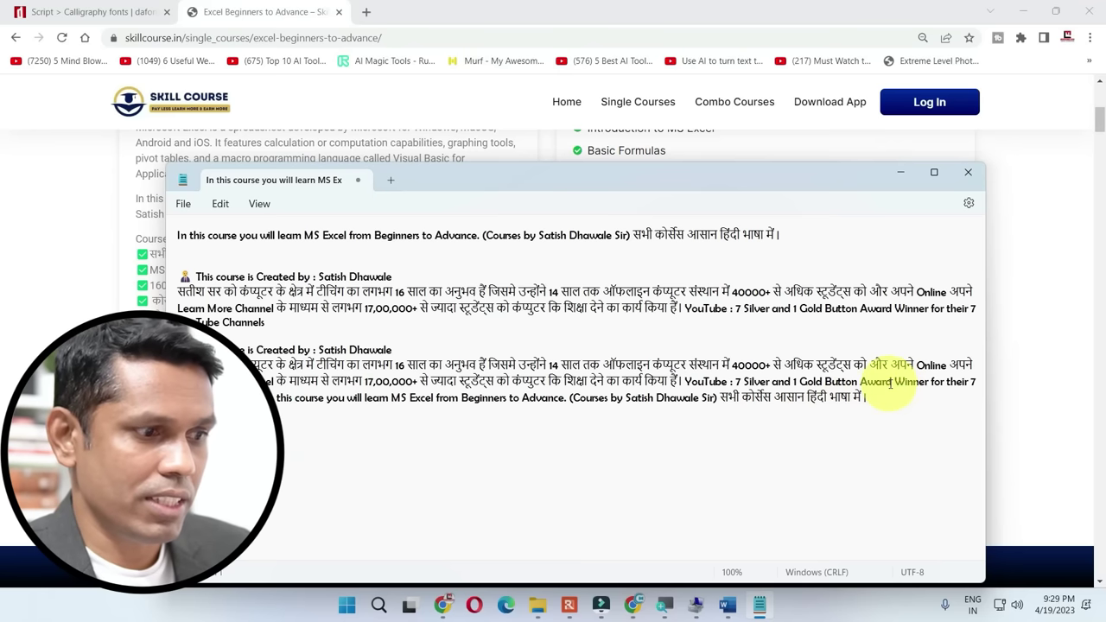
pyautogui.press('super+v')
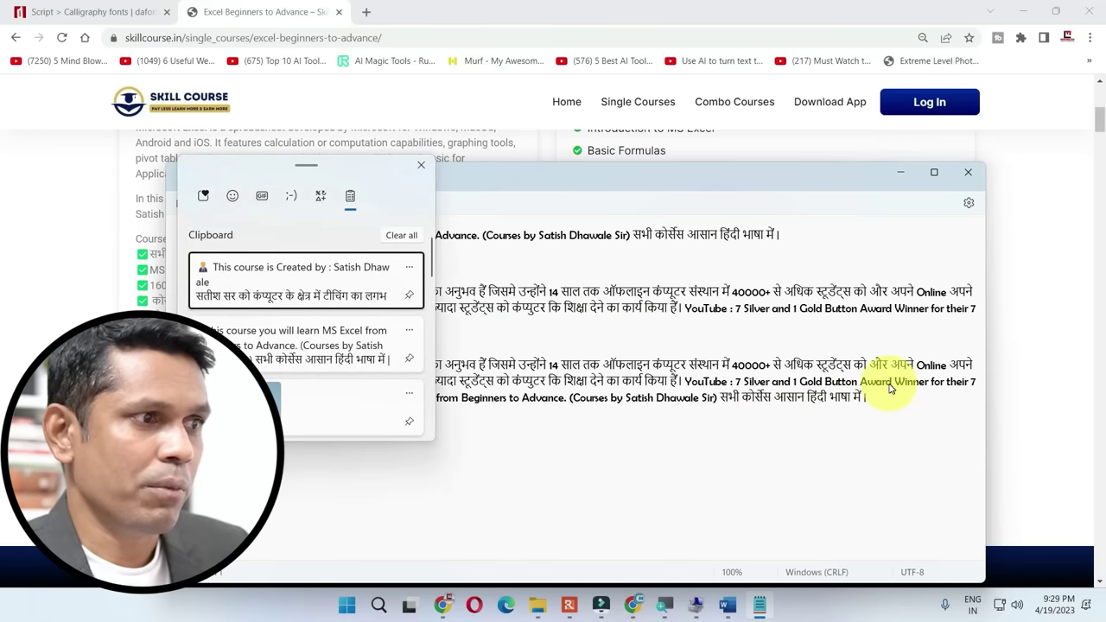
pyautogui.click(250, 333)
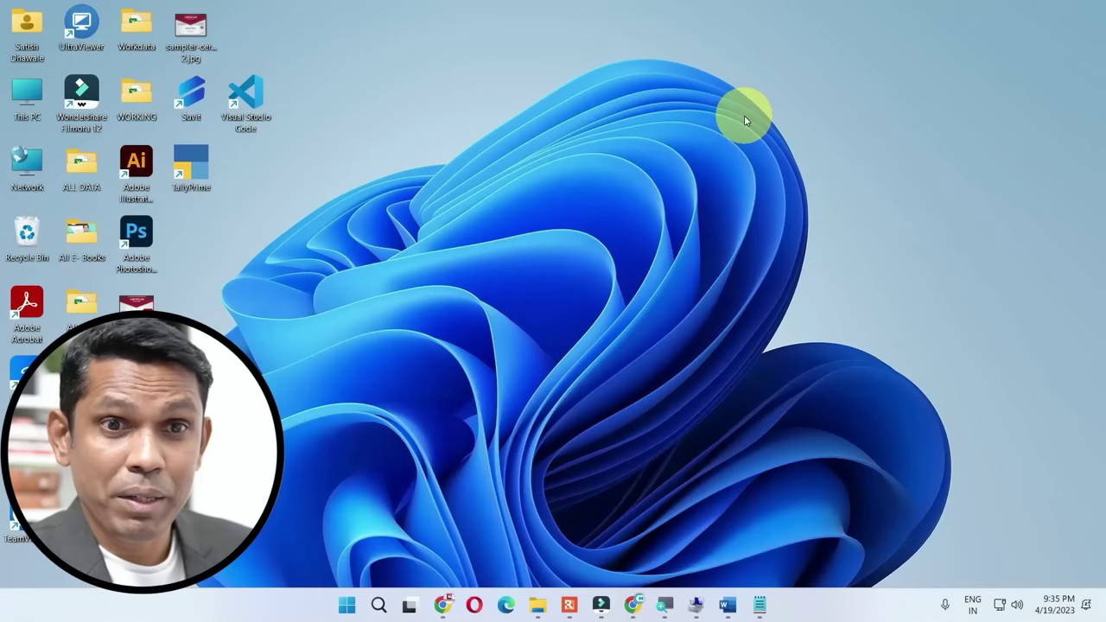
# Search for "PHONE", open the Phone Link app, and maximize its window
pyautogui.press('super')
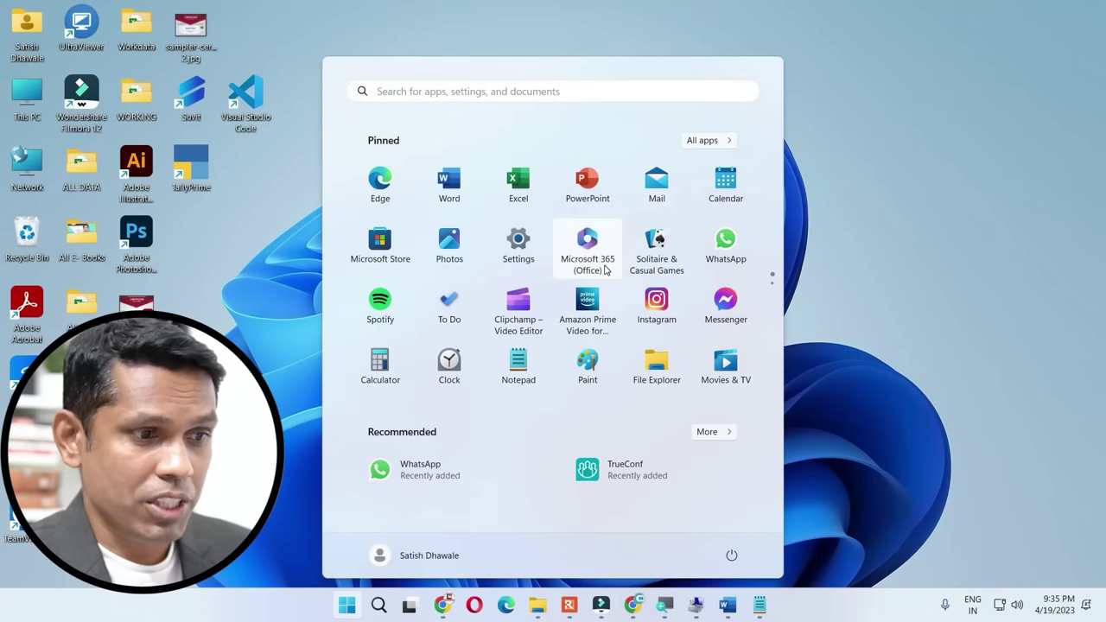
pyautogui.write('PHONE')
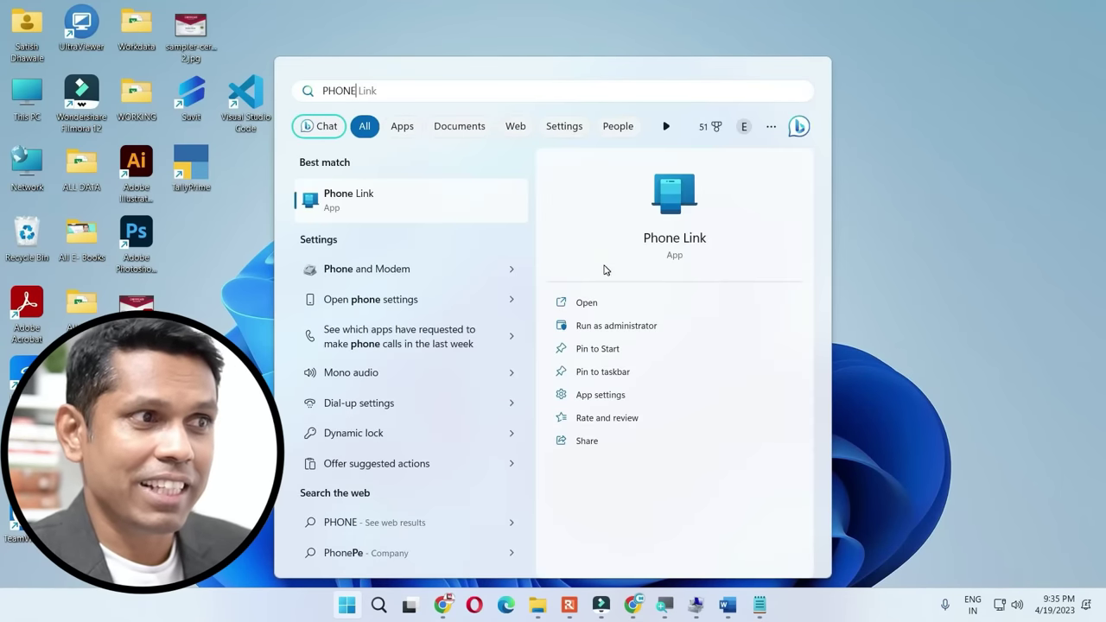
pyautogui.click(327, 192)
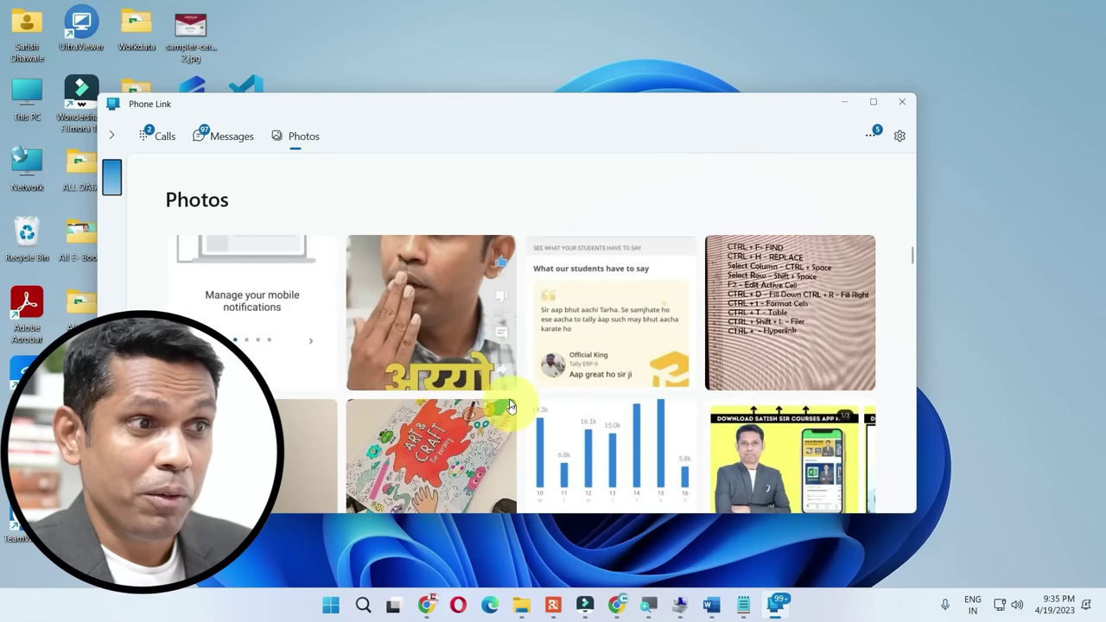
pyautogui.click(872, 101)
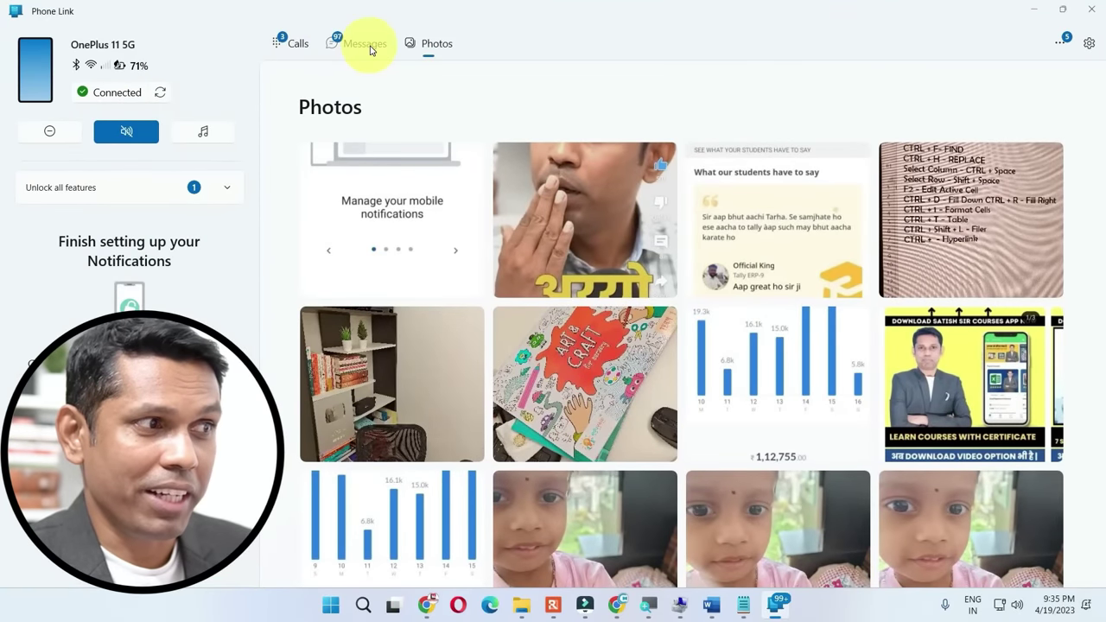
# Look through the linked phone's messages and call history, and return to its photos
pyautogui.click(366, 45)
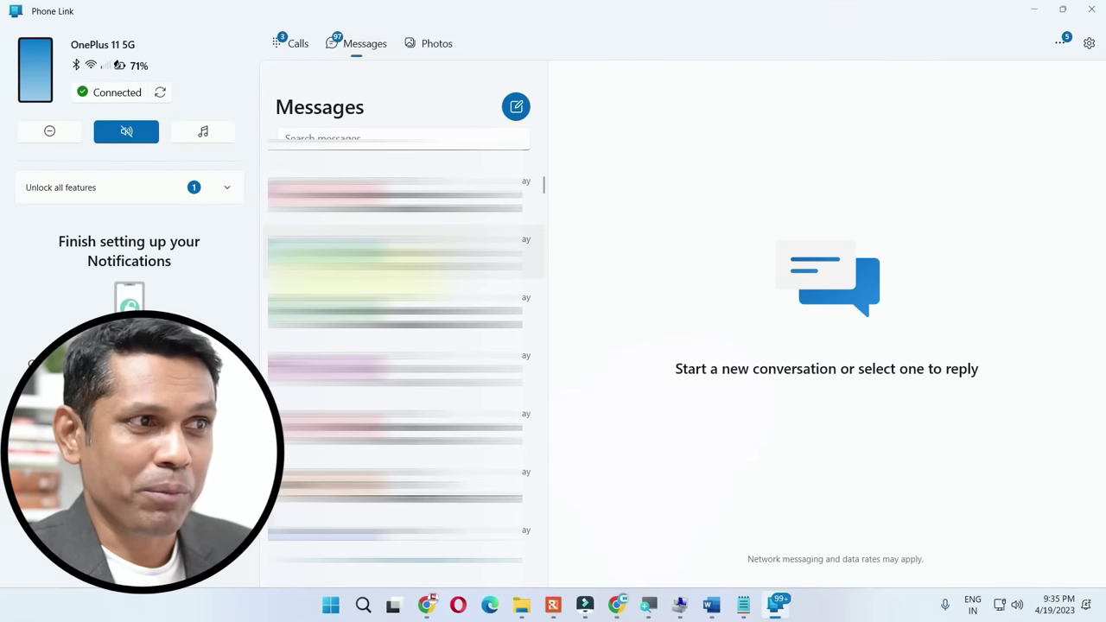
pyautogui.click(294, 45)
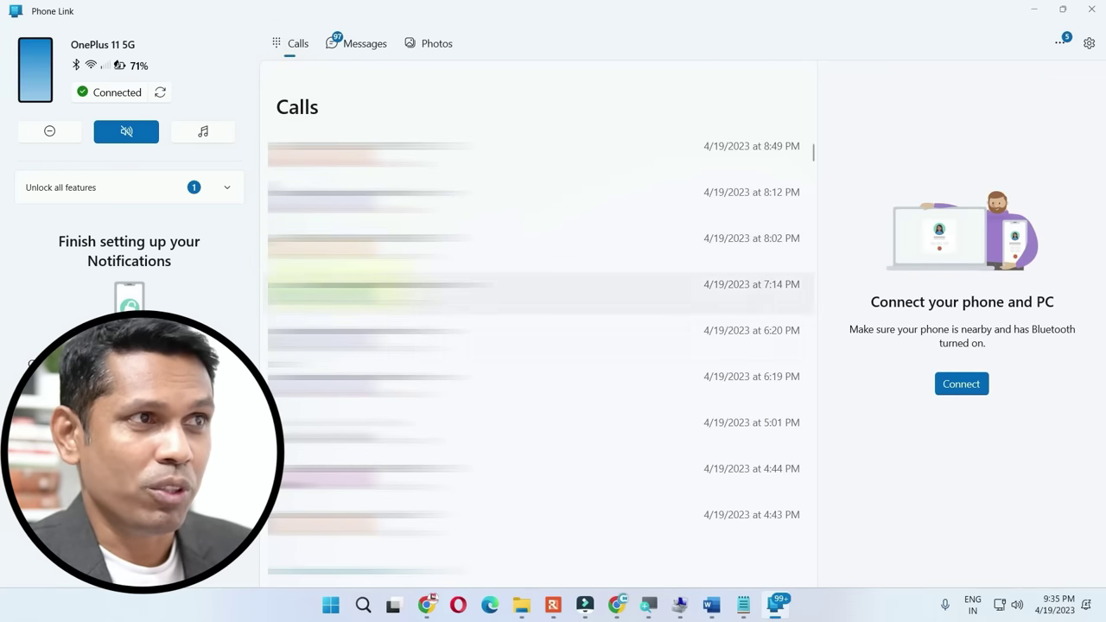
pyautogui.click(373, 45)
pyautogui.click(430, 46)
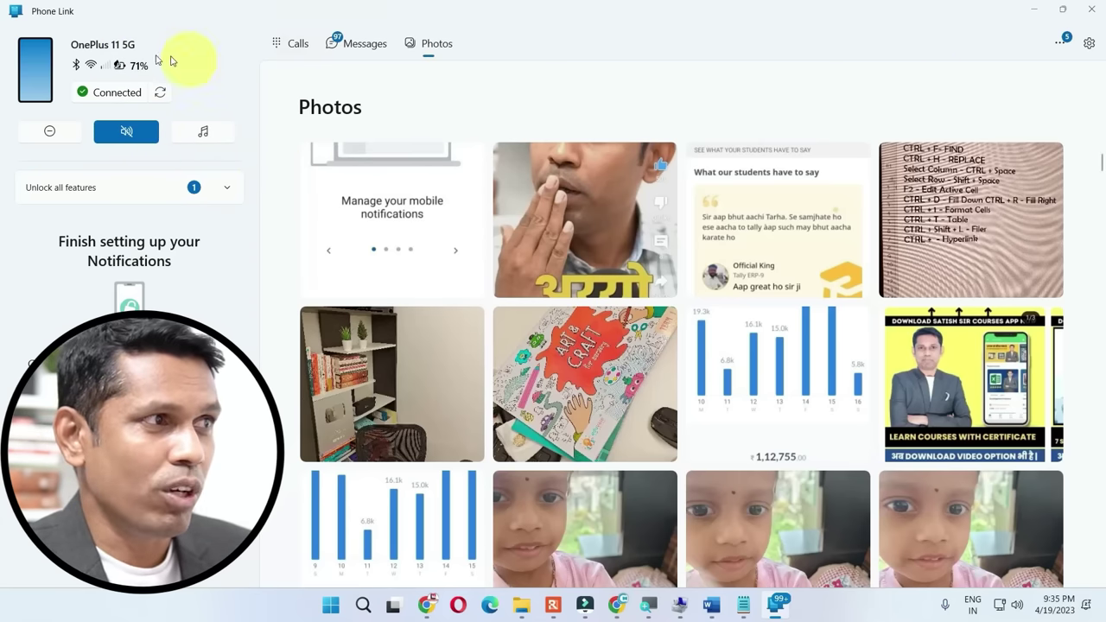
# Start linking a new Android device, mark the Link to Windows app as ready, and close the pairing setup without pairing
pyautogui.click(35, 70)
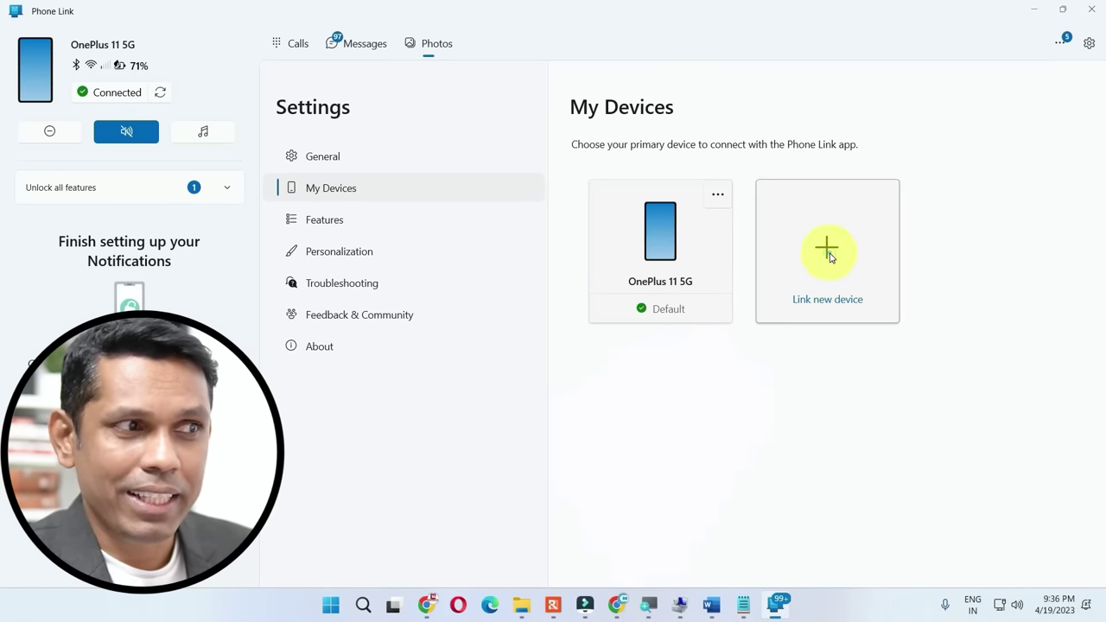
pyautogui.click(828, 252)
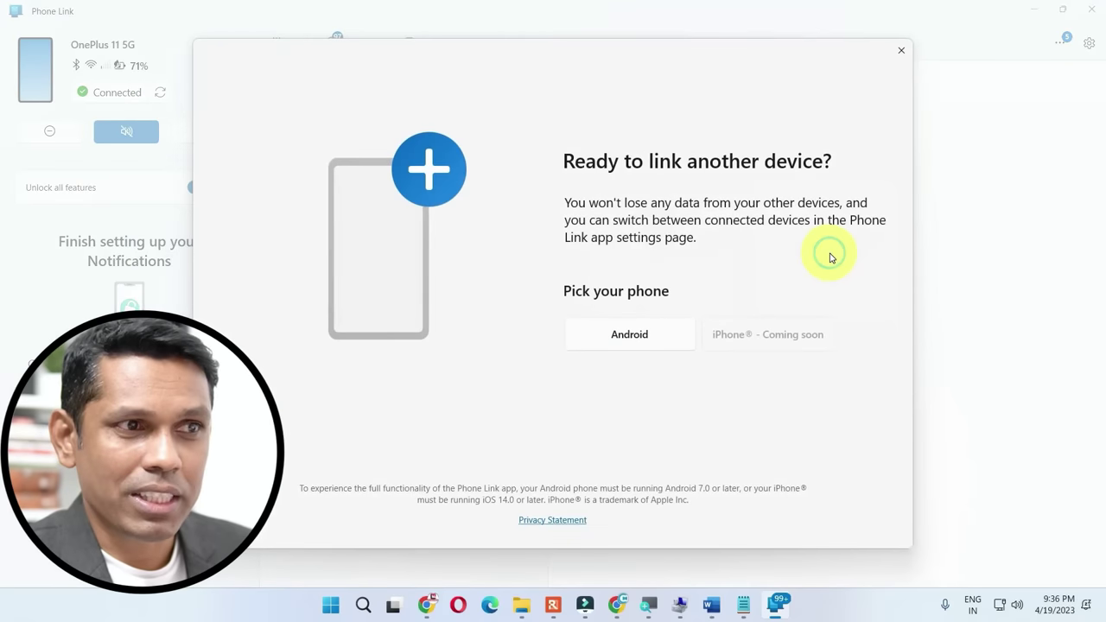
pyautogui.click(634, 336)
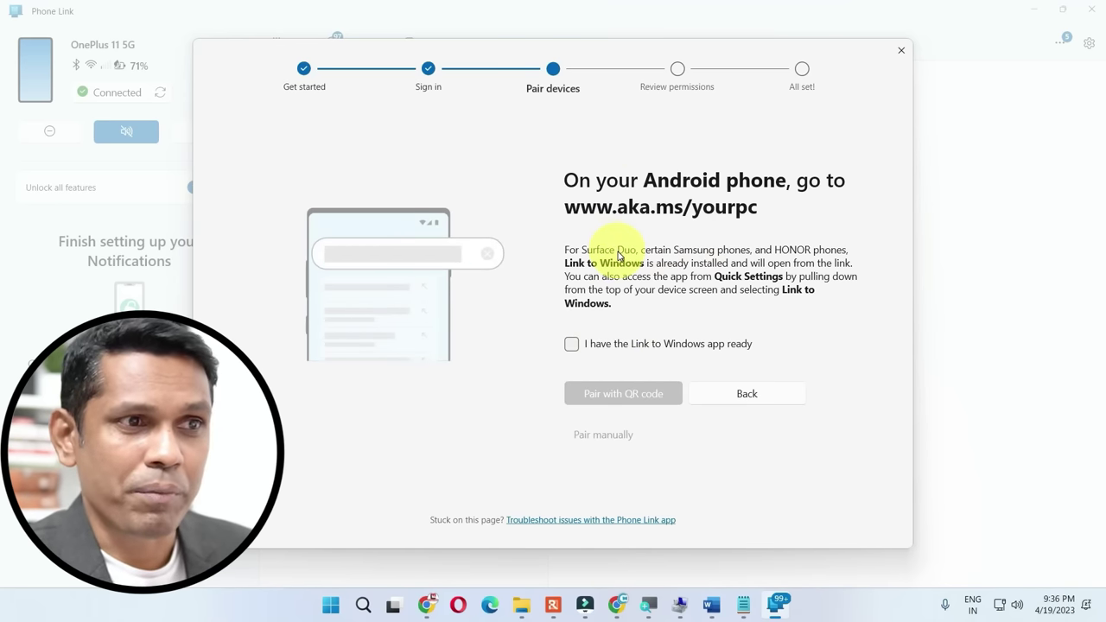
pyautogui.click(602, 350)
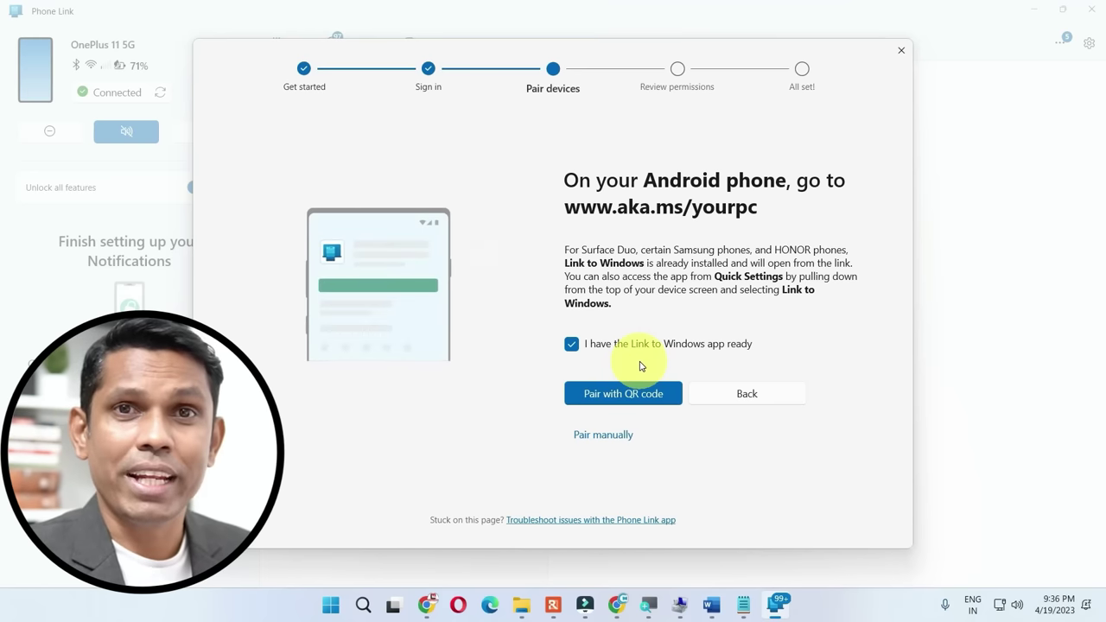
pyautogui.click(903, 51)
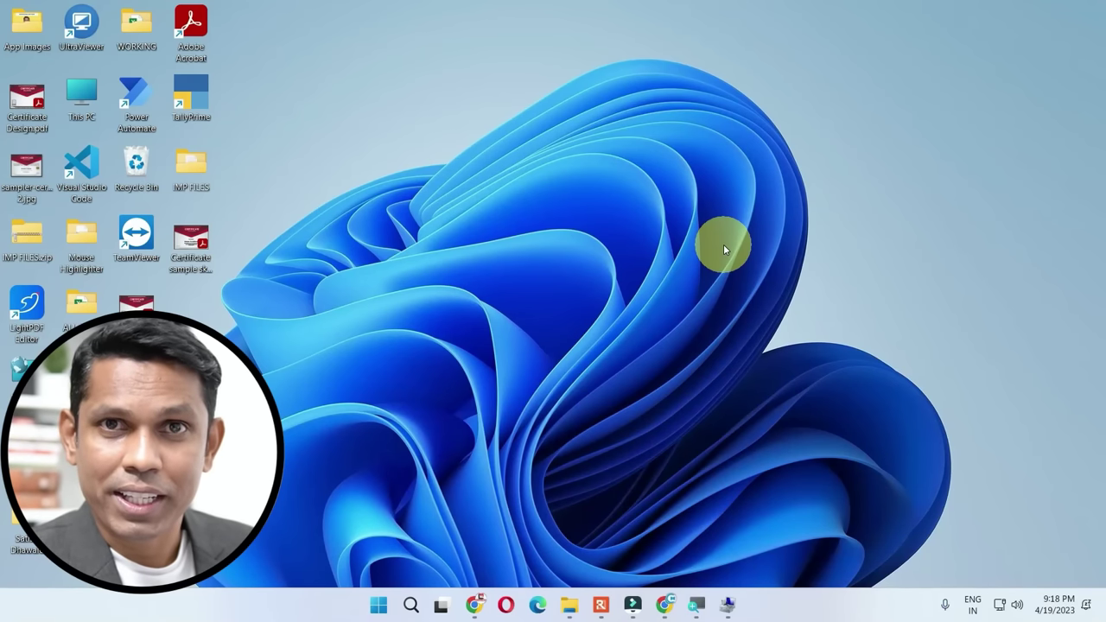
# Open the Control Panel from the Run dialog and go to Programs and Features
pyautogui.moveTo(68, 577)
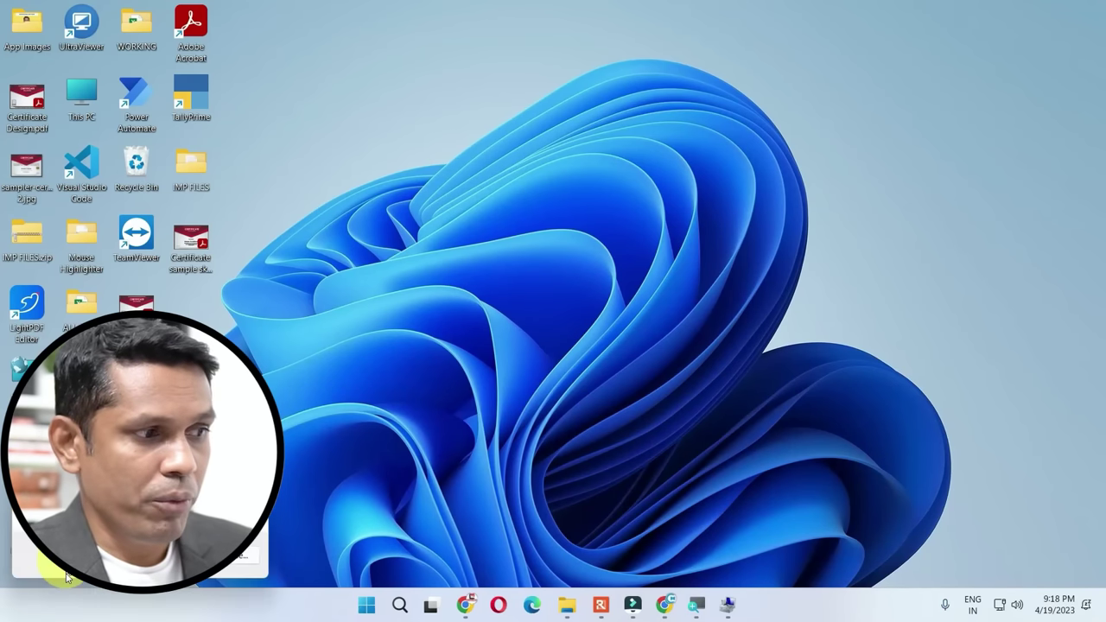
pyautogui.press('super+r')
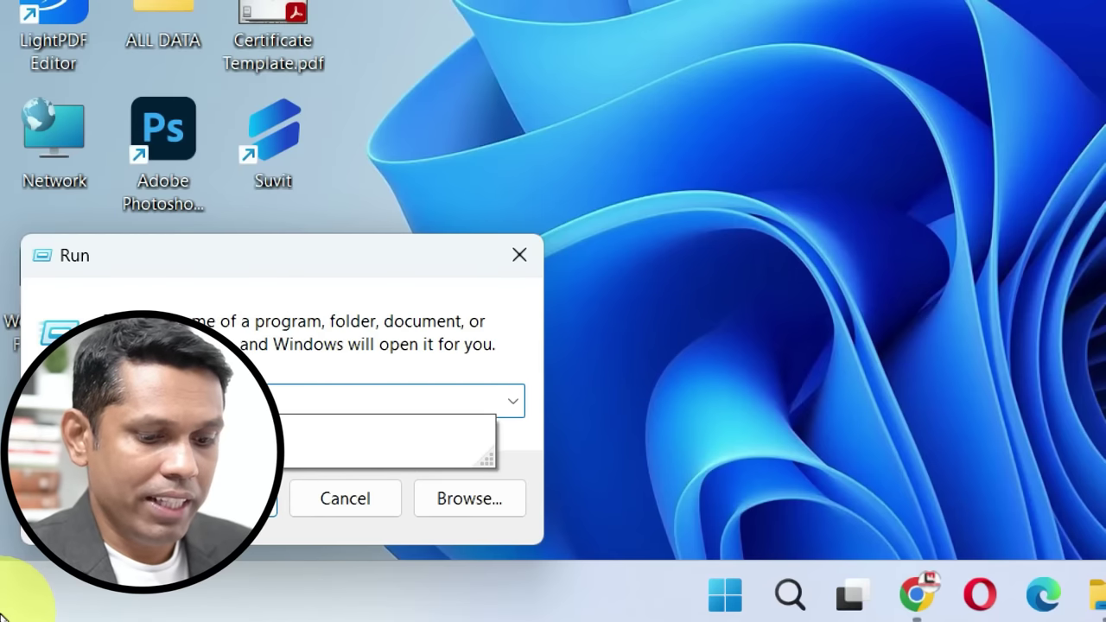
pyautogui.press('Return')
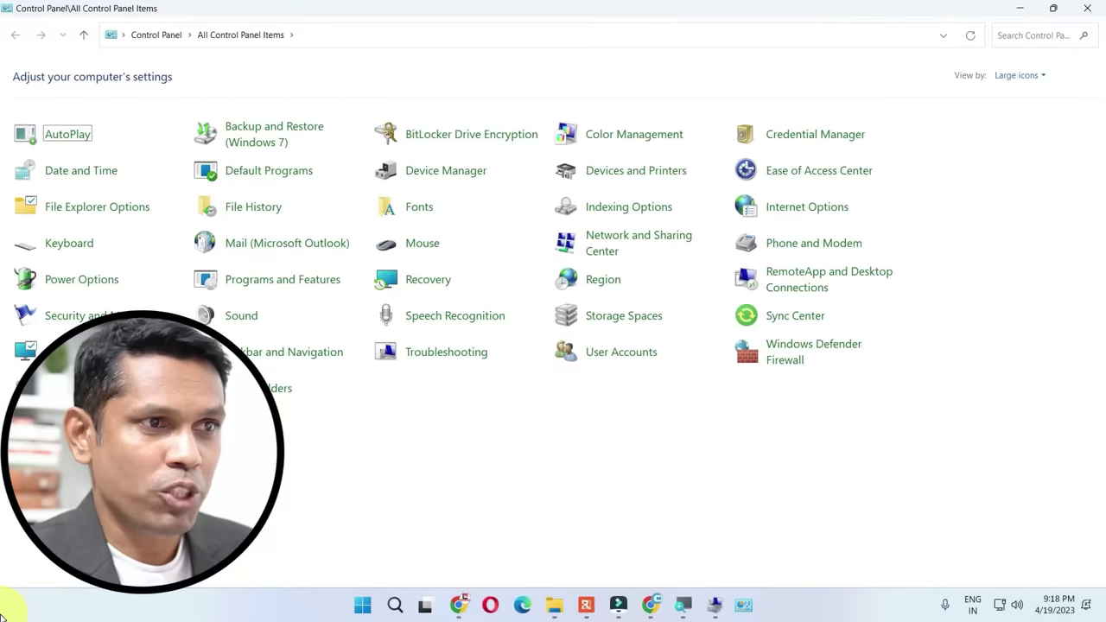
pyautogui.click(264, 286)
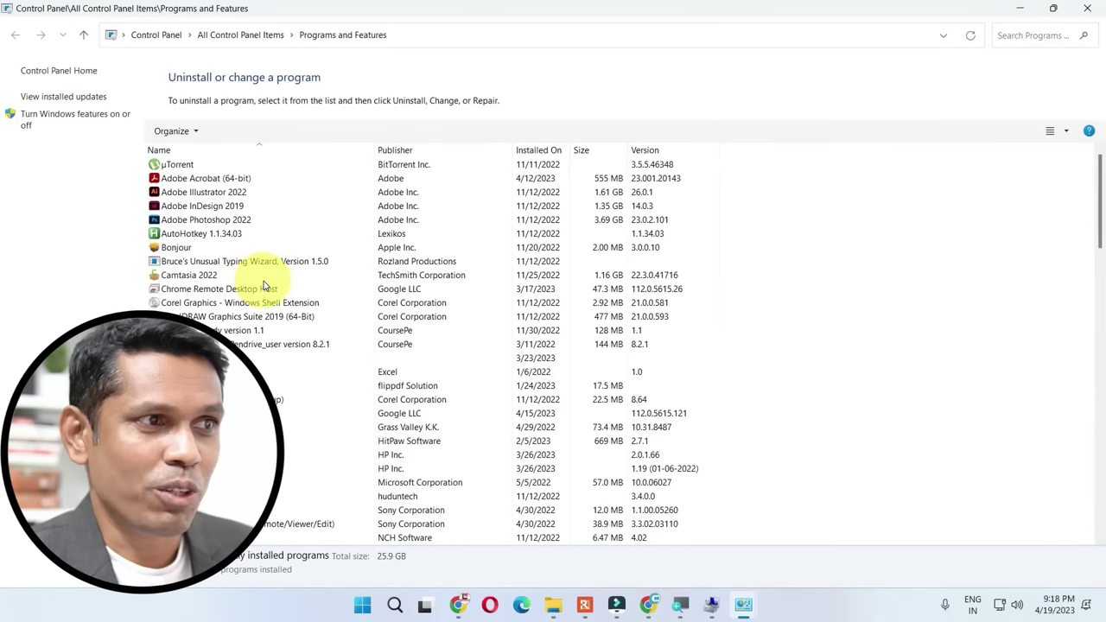
# Browse entries in the installed programs list and select AutoHotkey 1.1.34.03
pyautogui.click(225, 358)
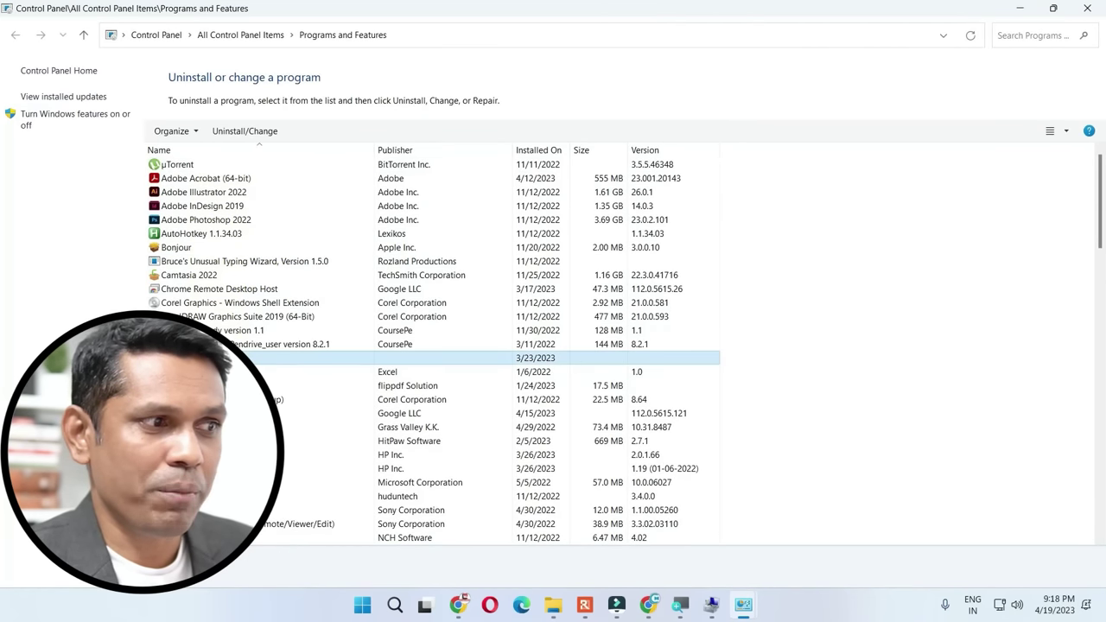
pyautogui.click(212, 330)
pyautogui.click(220, 261)
pyautogui.click(212, 233)
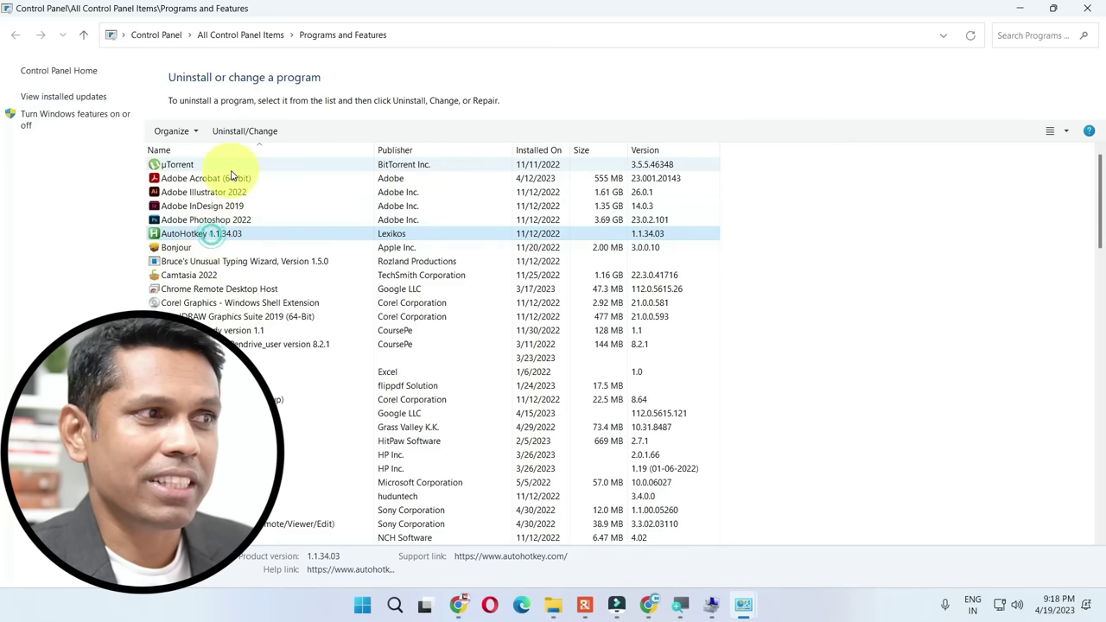